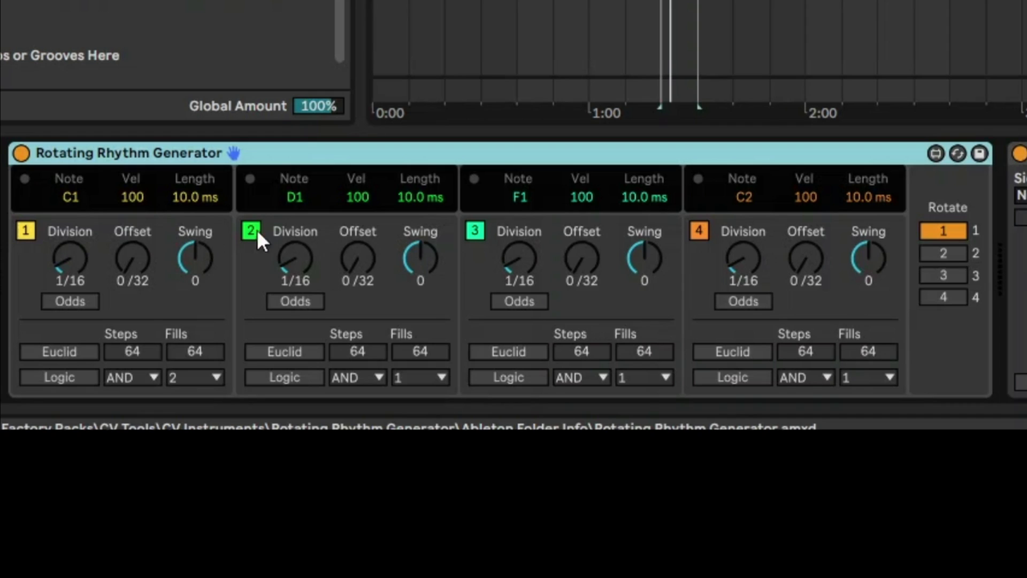
- Try Rotate positions 2, 3 and 4 to shift the sequencer-to-note assignments, and return to position 1
{"action": "left_click", "coordinate": [702, 228]}
{"action": "left_click", "coordinate": [701, 231]}
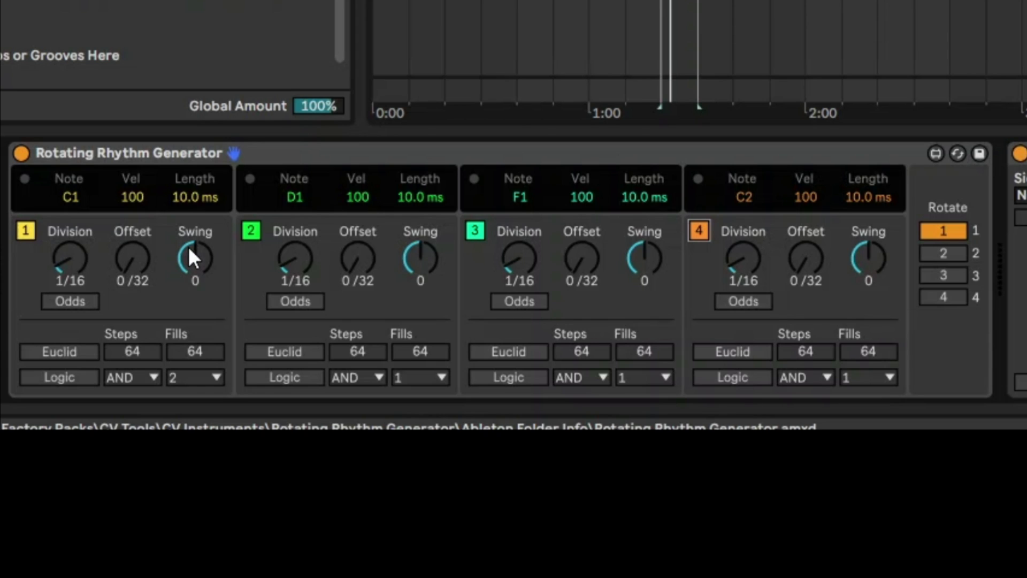
{"action": "left_click", "coordinate": [954, 253]}
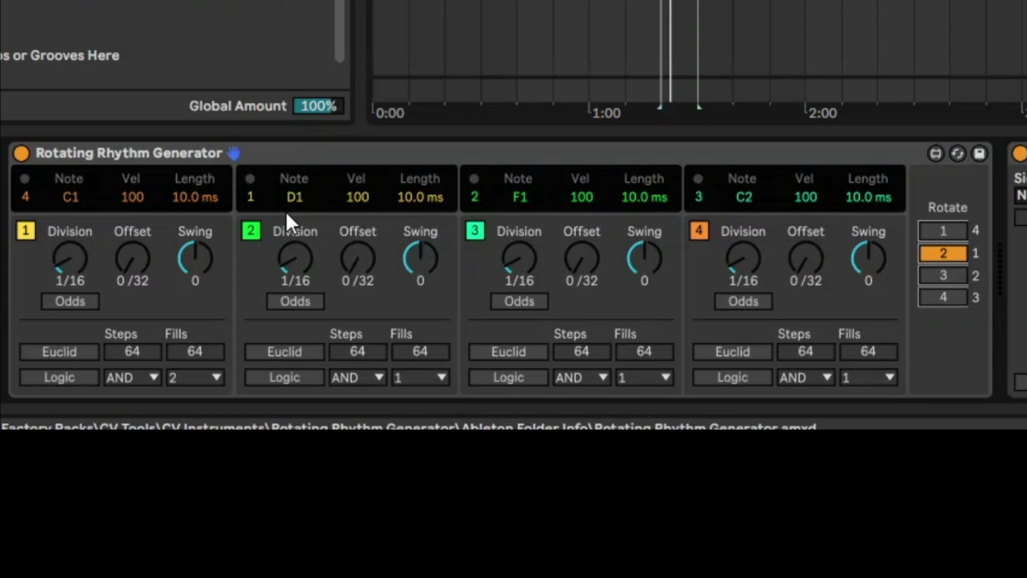
{"action": "left_click", "coordinate": [932, 276]}
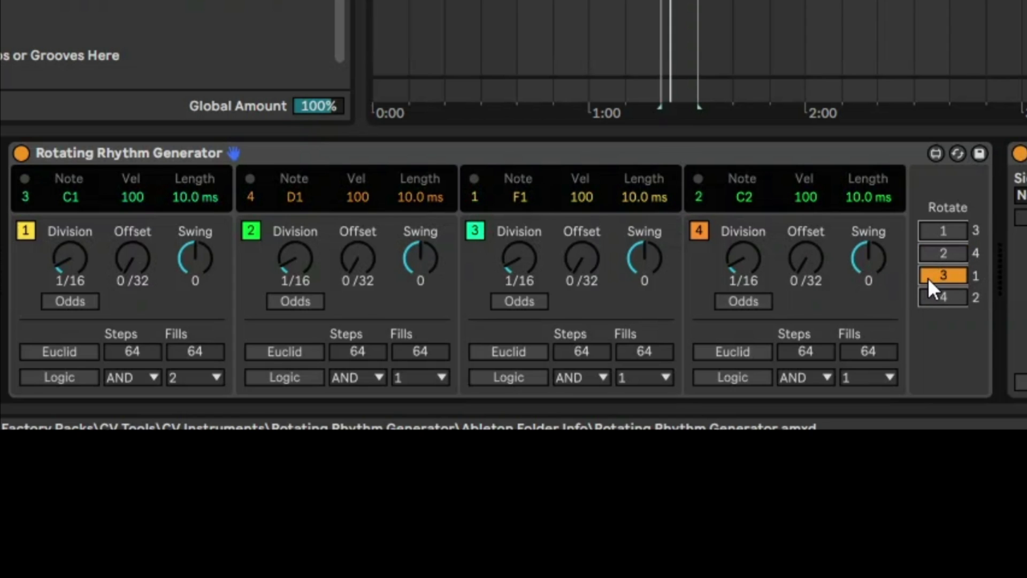
{"action": "left_click", "coordinate": [948, 299]}
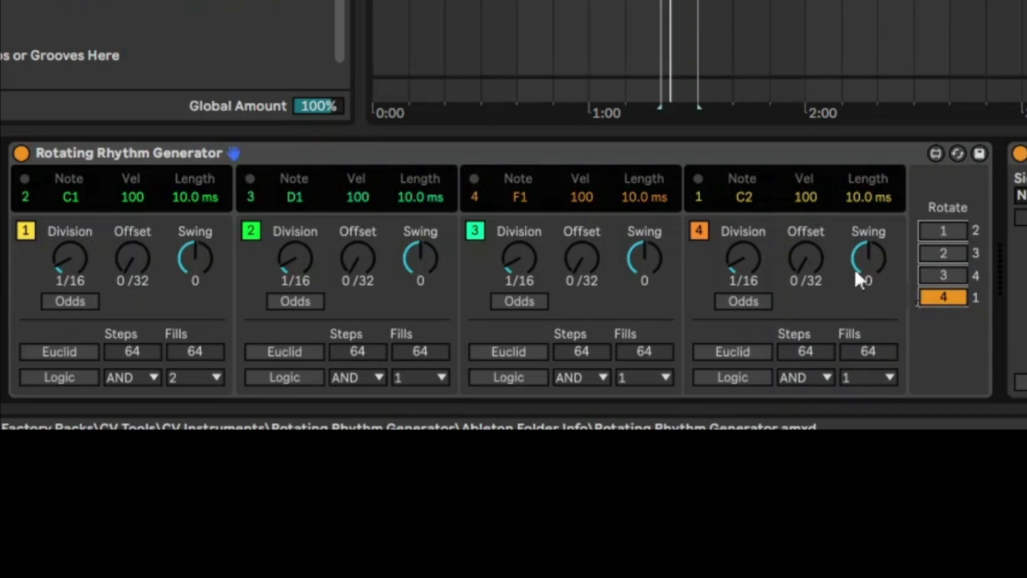
{"action": "left_click", "coordinate": [954, 236]}
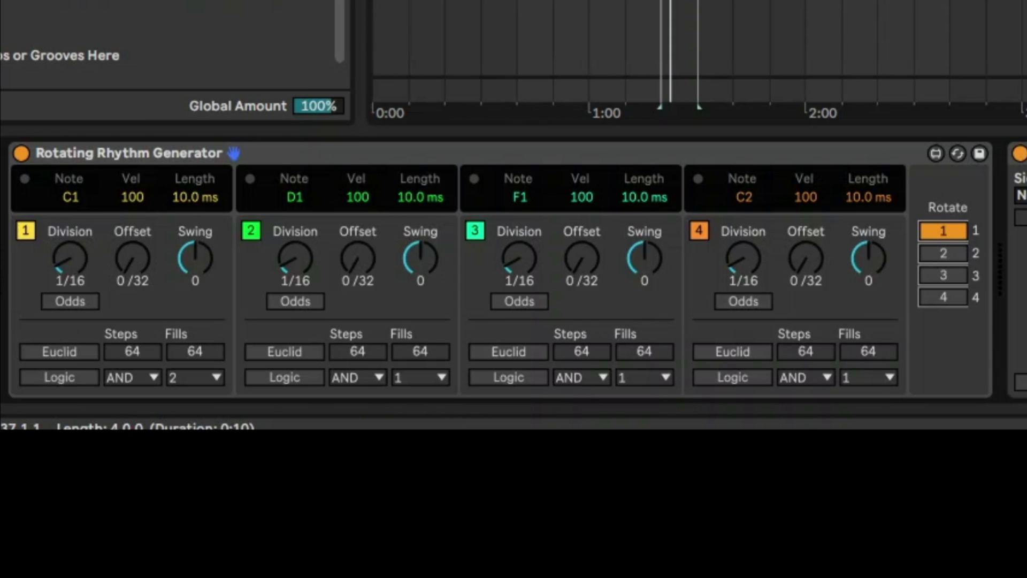
- Try offsetting sequencer 1 gradually up to 26/32 during playback, and reset its offset to 0/32
{"action": "left_click", "coordinate": [321, 156]}
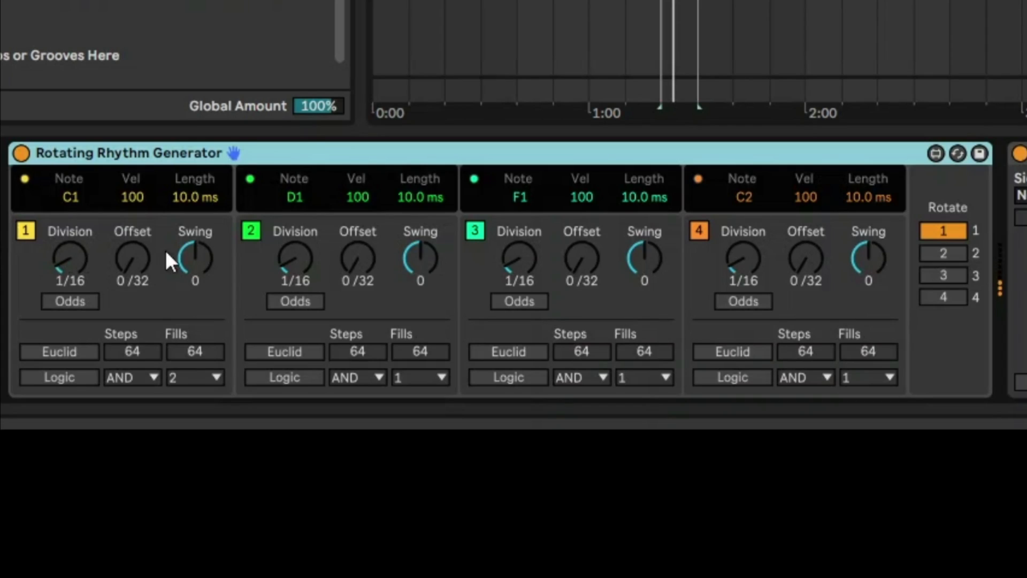
{"action": "left_click", "coordinate": [69, 259]}
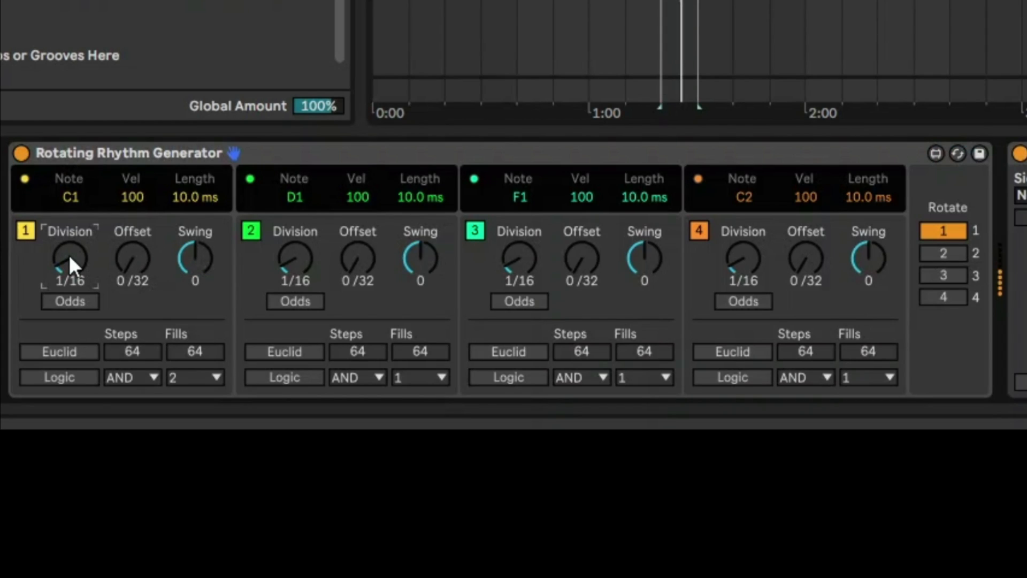
{"action": "left_click", "coordinate": [146, 266]}
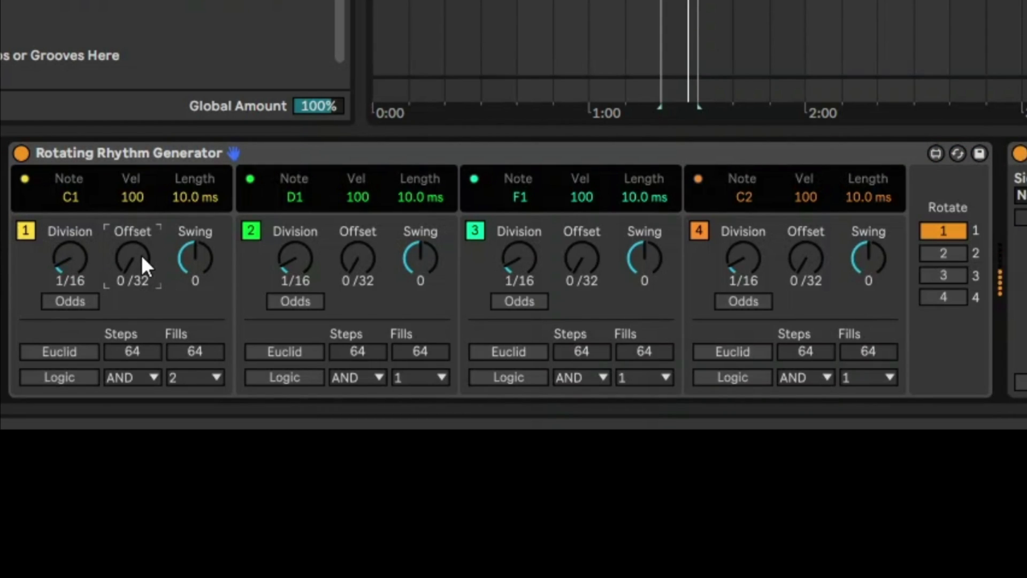
{"action": "scroll", "coordinate": [141, 255], "scroll_direction": "up", "scroll_amount": 3}
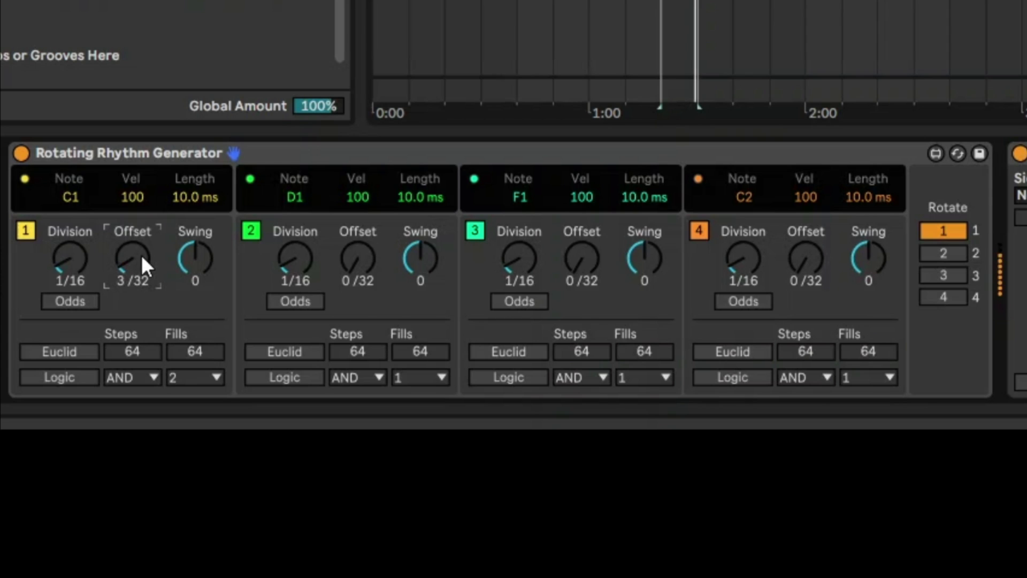
{"action": "scroll", "coordinate": [141, 255], "scroll_direction": "up", "scroll_amount": 4}
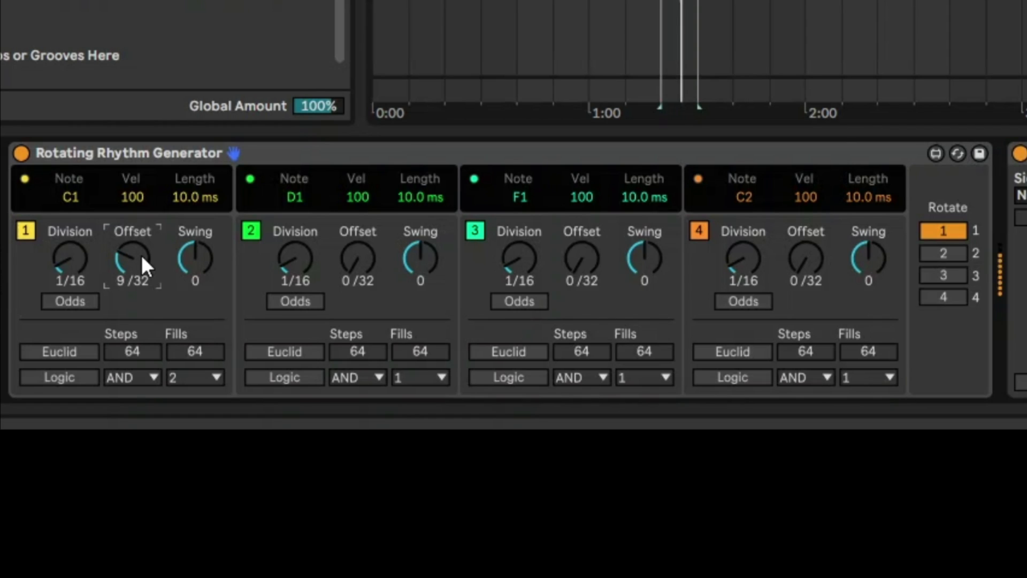
{"action": "scroll", "coordinate": [141, 254], "scroll_direction": "up", "scroll_amount": 3}
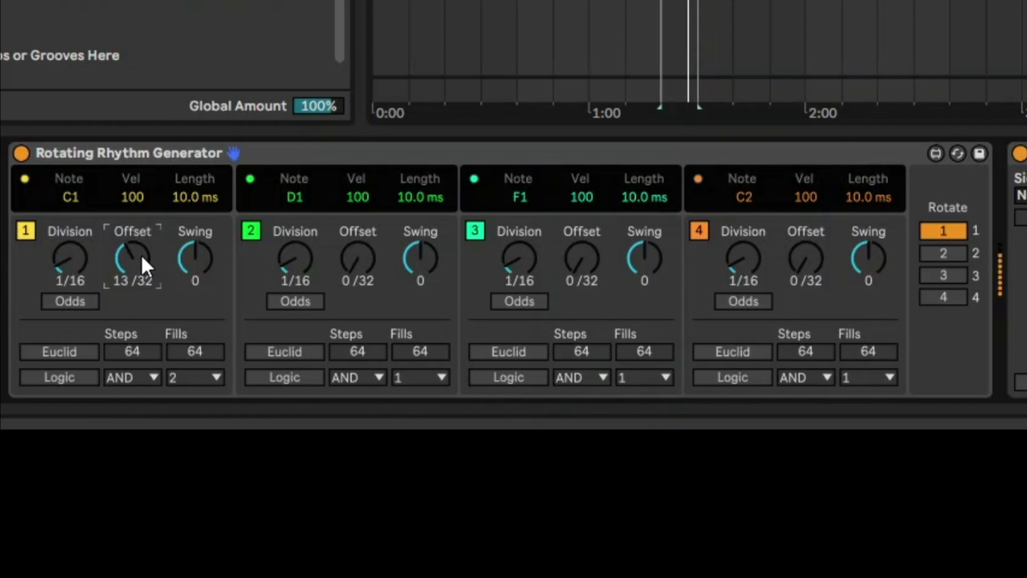
{"action": "scroll", "coordinate": [142, 254], "scroll_direction": "up", "scroll_amount": 6}
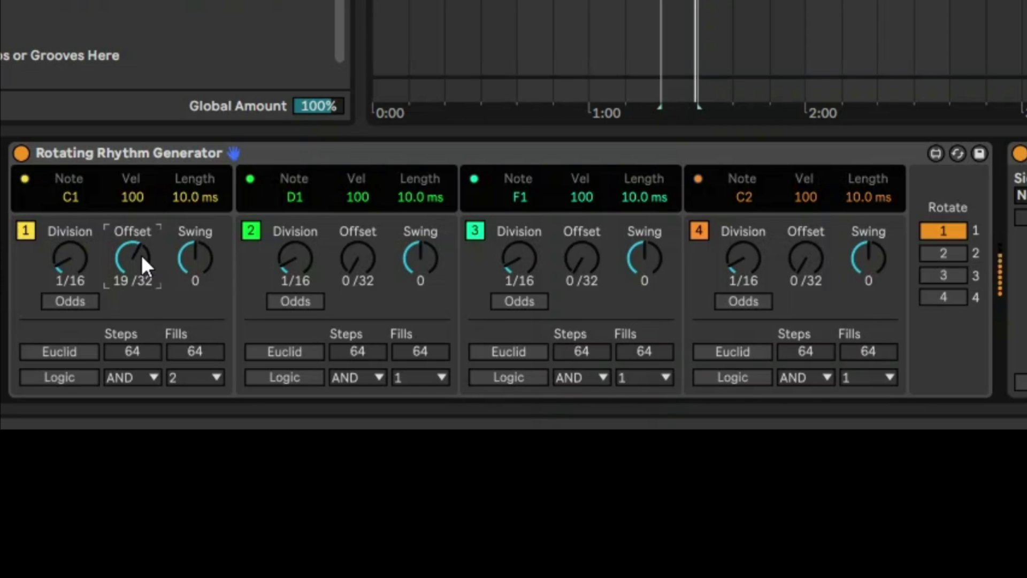
{"action": "scroll", "coordinate": [141, 255], "scroll_direction": "up", "scroll_amount": 4}
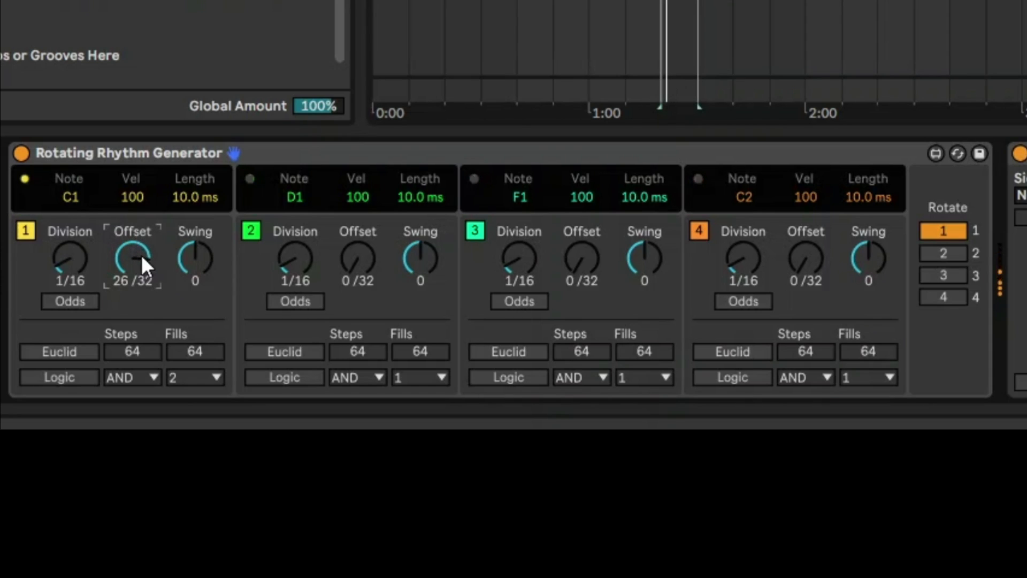
{"action": "double_click", "coordinate": [142, 255]}
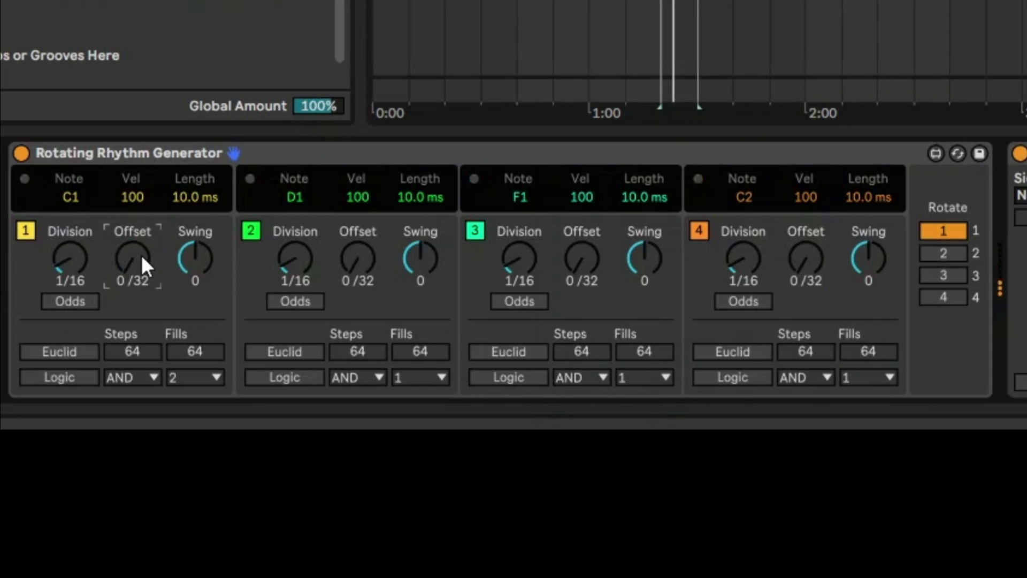
- Set sequencer 1's division to 1/8 and raise its note to D#2
{"action": "left_click", "coordinate": [68, 257]}
{"action": "scroll", "coordinate": [69, 263], "scroll_direction": "up", "scroll_amount": 2}
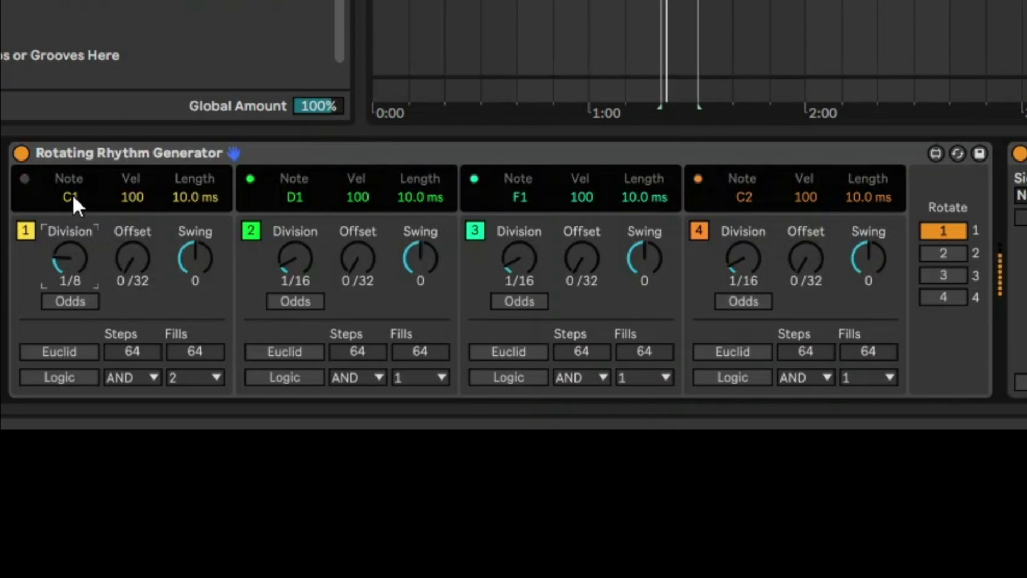
{"action": "scroll", "coordinate": [75, 205], "scroll_direction": "up", "scroll_amount": 2}
{"action": "scroll", "coordinate": [75, 203], "scroll_direction": "up", "scroll_amount": 2}
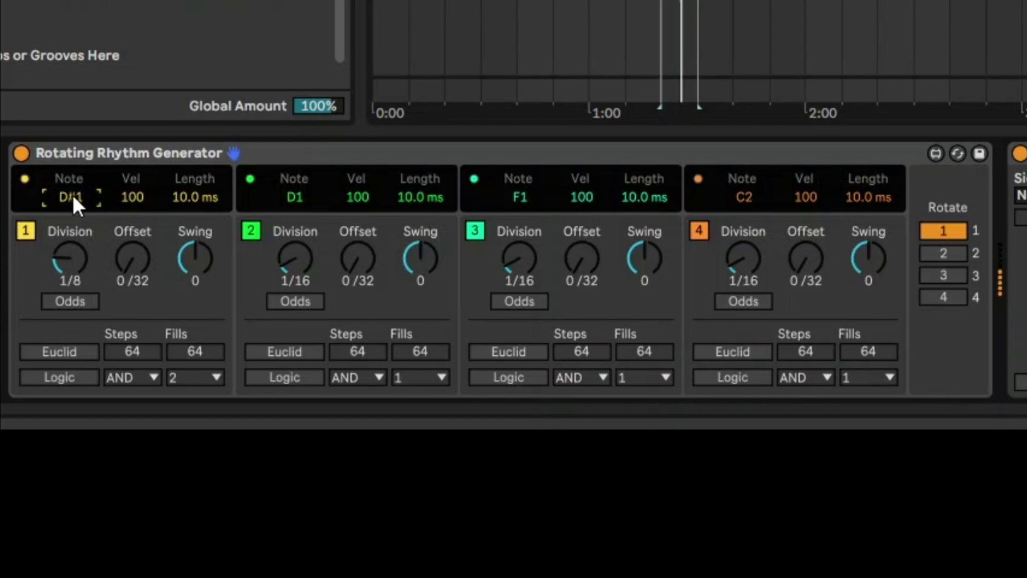
{"action": "key", "text": "Up"}
{"action": "key", "text": "Up"}
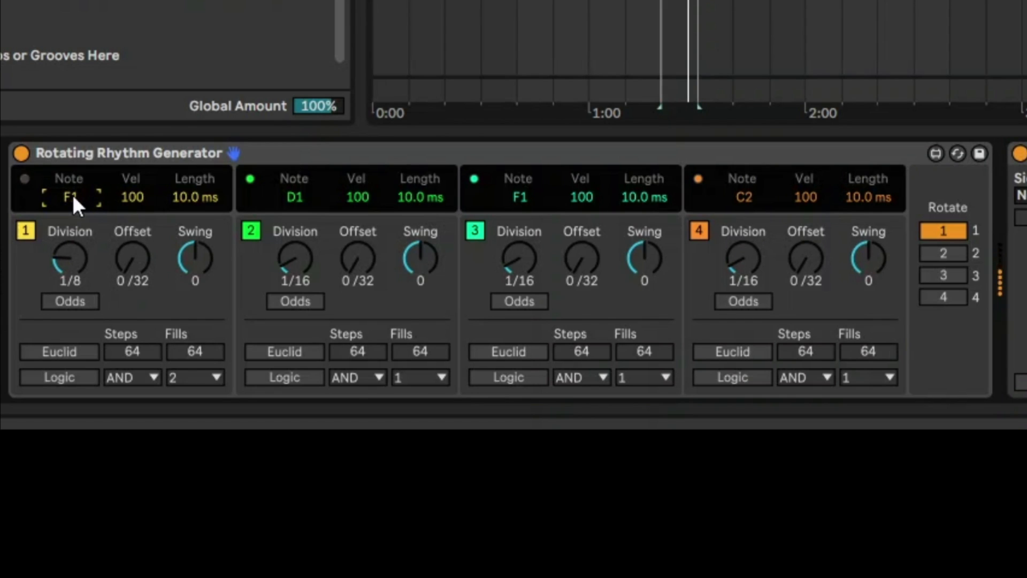
{"action": "key", "text": "Up"}
{"action": "key", "text": "Up"}
{"action": "key", "text": "Up"}
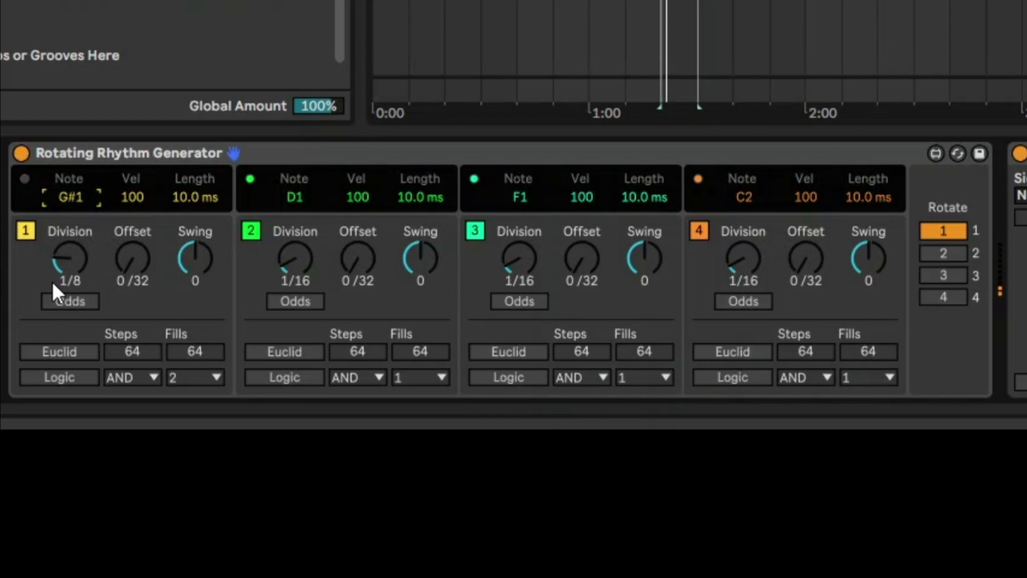
{"action": "key", "text": "Up"}
{"action": "key", "text": "Up"}
{"action": "key", "text": "Up"}
{"action": "key", "text": "Up"}
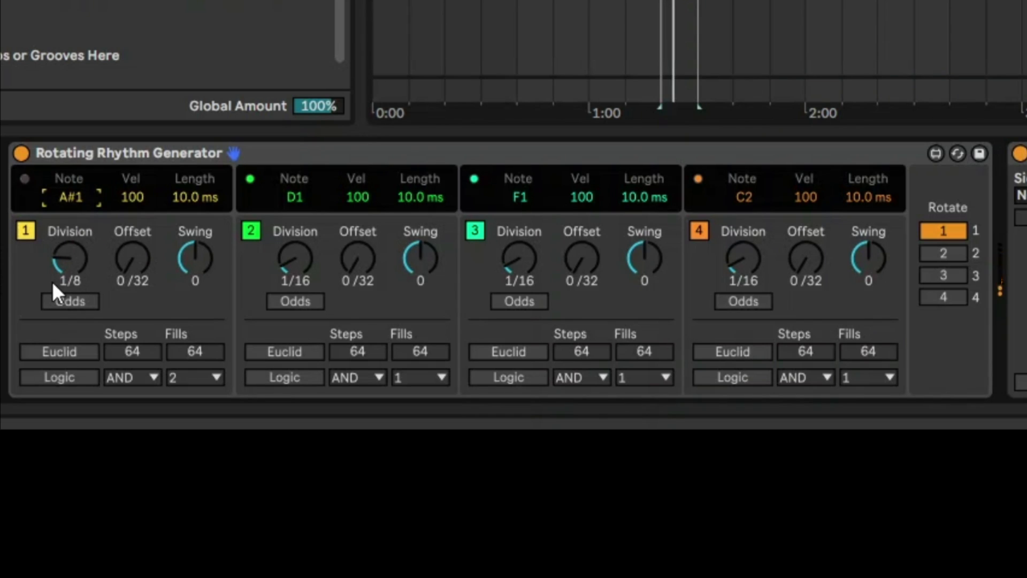
{"action": "key", "text": "Up"}
{"action": "key", "text": "Up"}
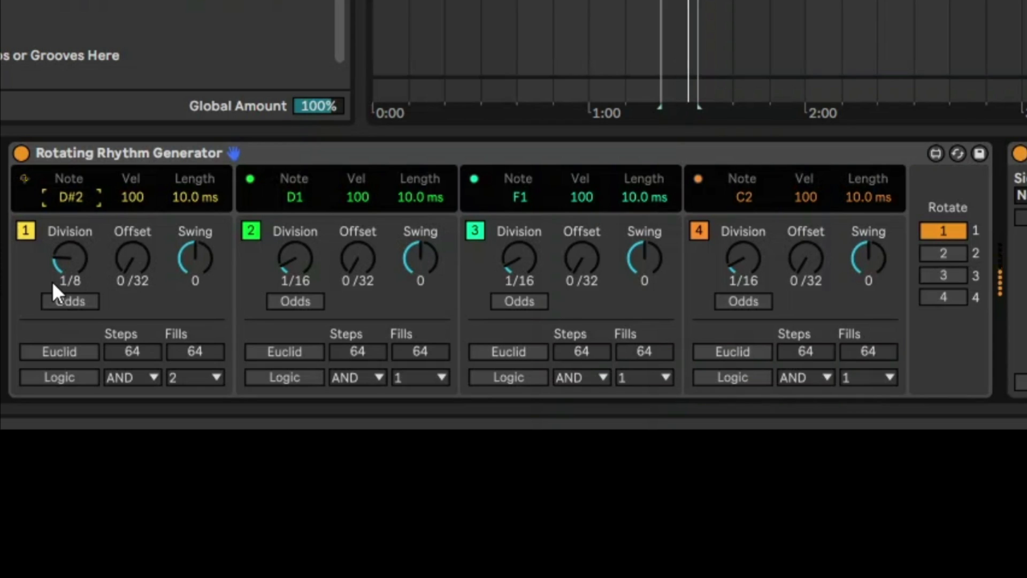
- Enable Euclid mode on sequencer 1 with 15 steps and 6 fills
{"action": "left_click", "coordinate": [66, 352]}
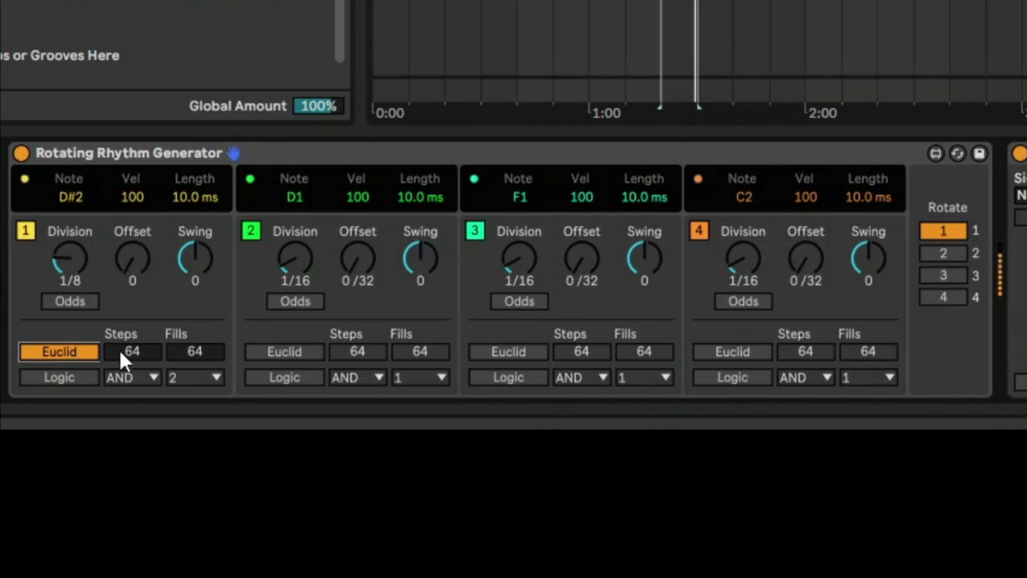
{"action": "left_click", "coordinate": [137, 354]}
{"action": "left_click_drag", "start_coordinate": [137, 355], "coordinate": [137, 360]}
{"action": "left_click", "coordinate": [201, 354]}
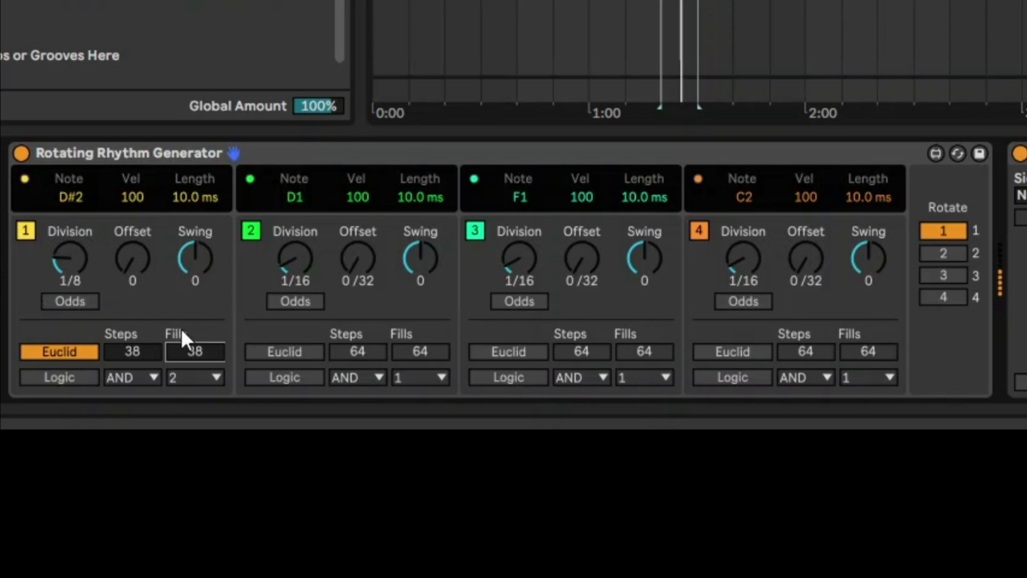
{"action": "left_click_drag", "start_coordinate": [137, 352], "coordinate": [142, 387]}
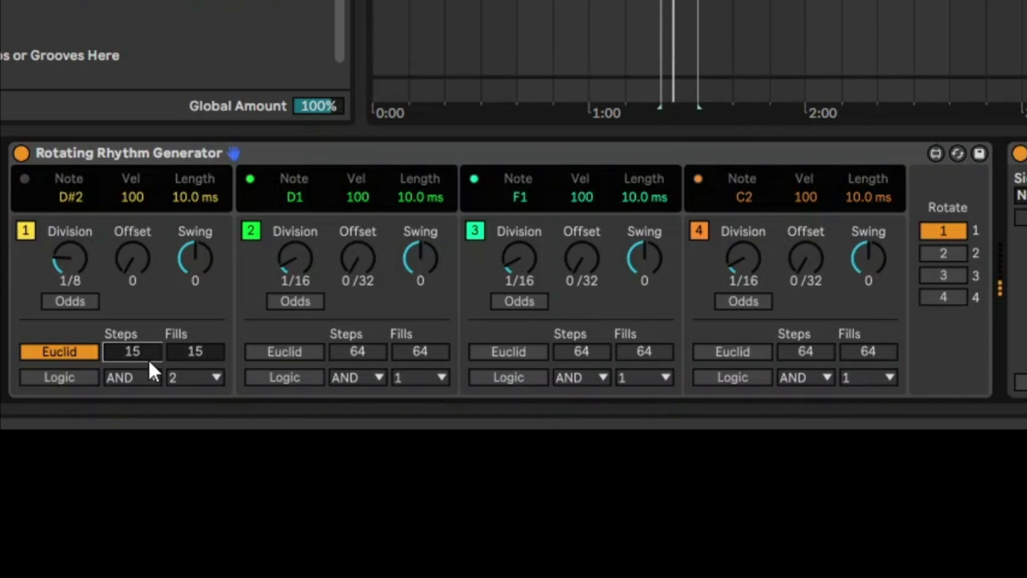
{"action": "left_click", "coordinate": [204, 353]}
{"action": "left_click_drag", "start_coordinate": [203, 353], "coordinate": [202, 348]}
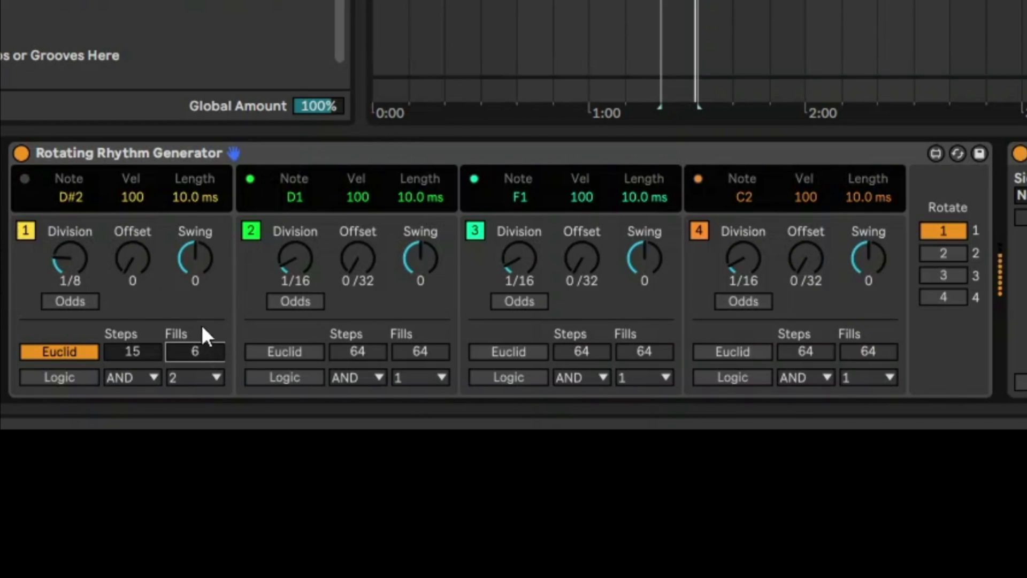
- Raise sequencer 2's note to G1
{"action": "left_click", "coordinate": [300, 265]}
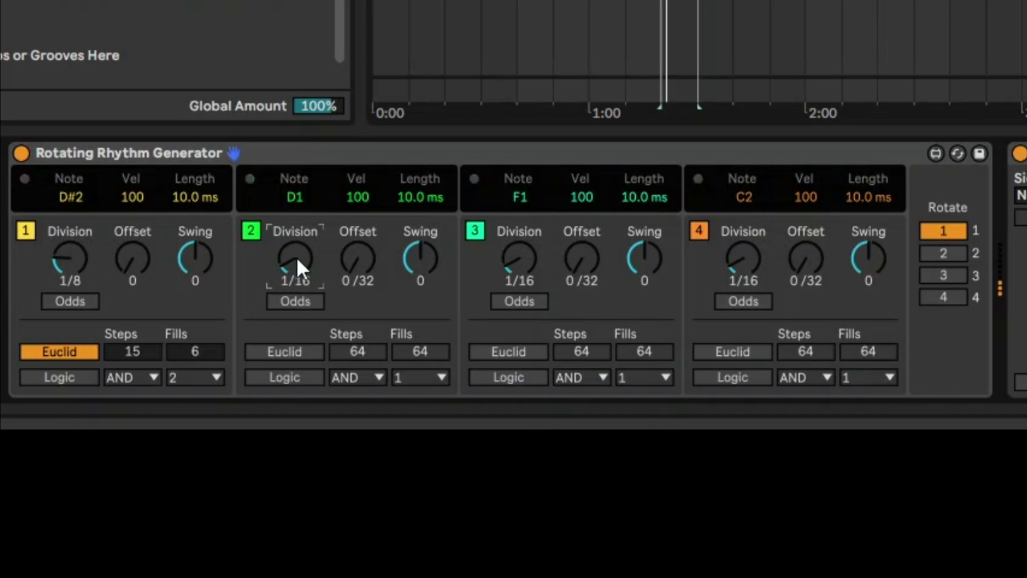
{"action": "left_click", "coordinate": [299, 194]}
{"action": "left_click", "coordinate": [301, 195]}
{"action": "key", "text": "Up"}
{"action": "key", "text": "Up"}
{"action": "key", "text": "Up"}
{"action": "key", "text": "Up"}
{"action": "key", "text": "Up"}
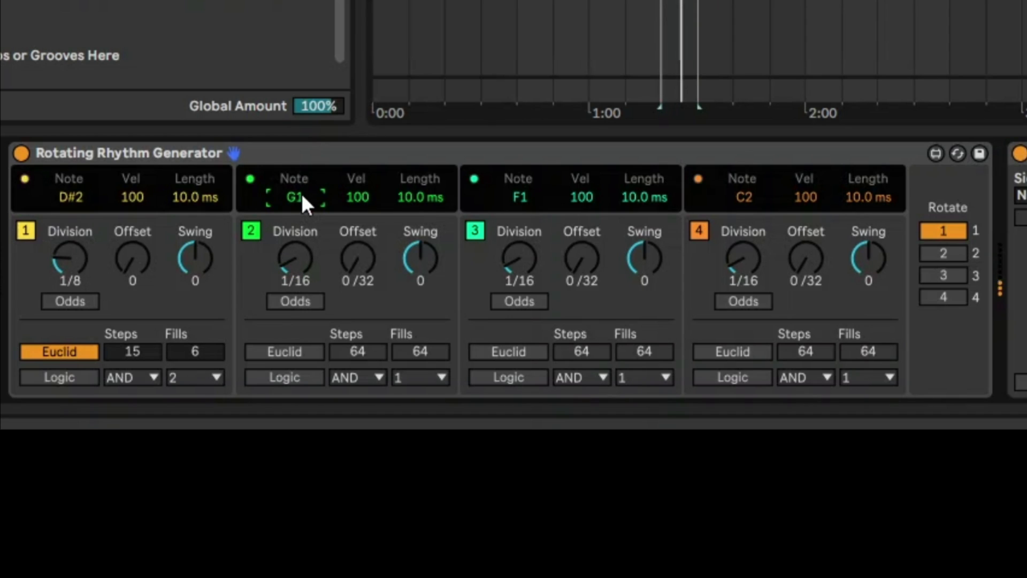
- Set sequencer 2's offset to 4/32
{"action": "left_click", "coordinate": [364, 252]}
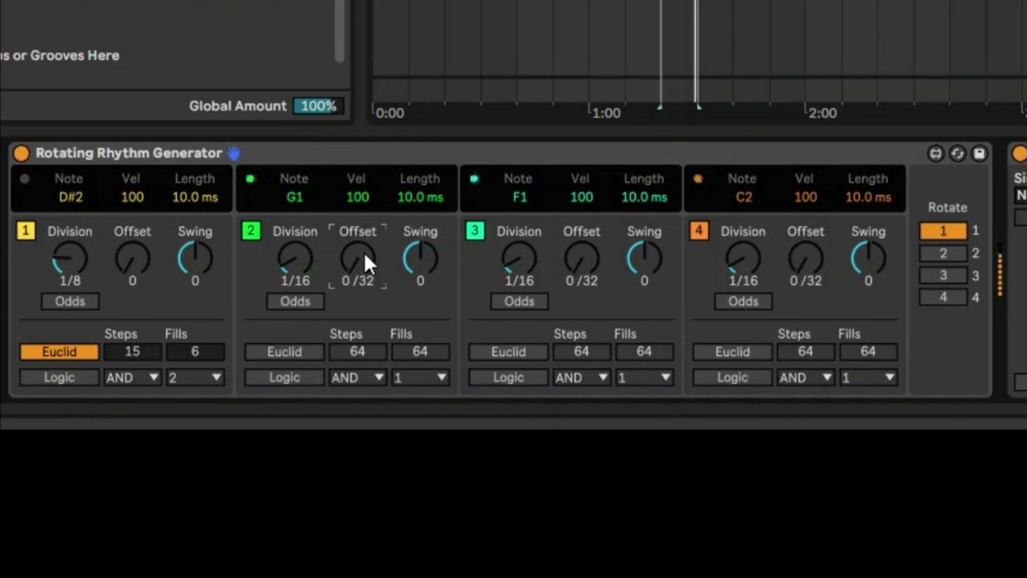
{"action": "key", "text": "Up"}
{"action": "key", "text": "Up"}
{"action": "key", "text": "Up"}
{"action": "key", "text": "Up"}
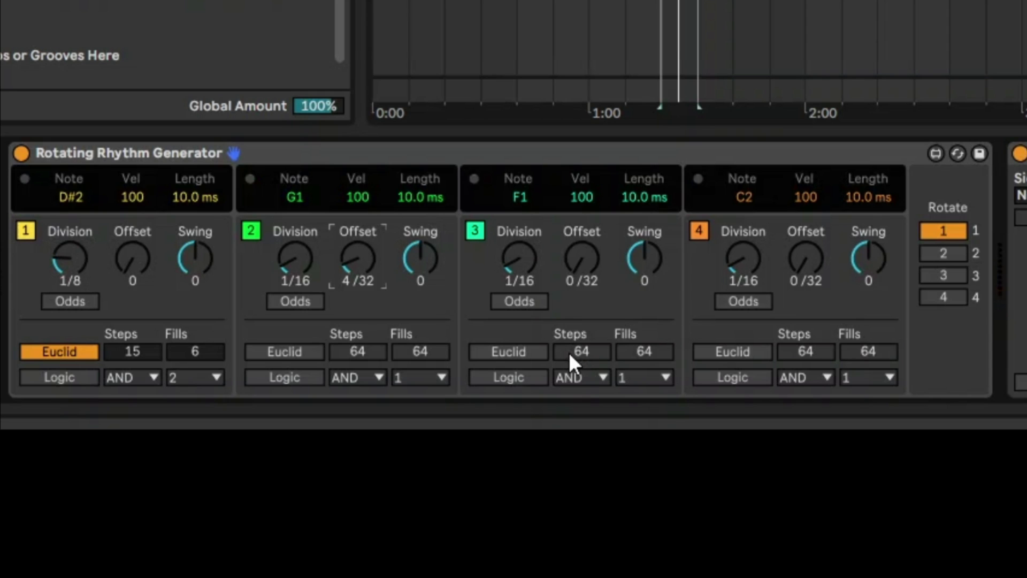
- MIDI-map sequencer 4's note, division and offset to hardware controller knobs, and leave MIDI mapping mode
{"action": "left_click", "coordinate": [747, 203]}
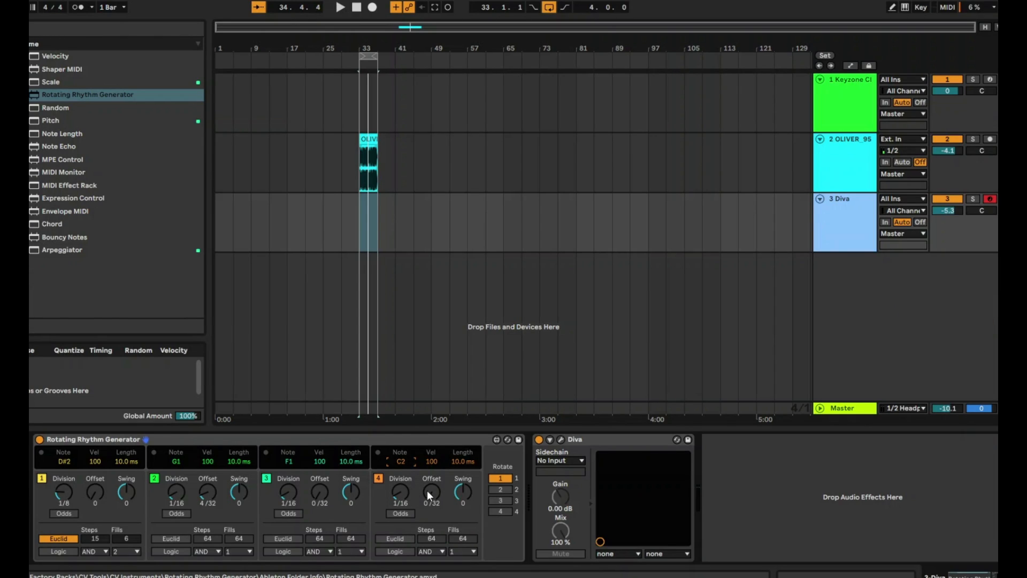
{"action": "left_click", "coordinate": [948, 8]}
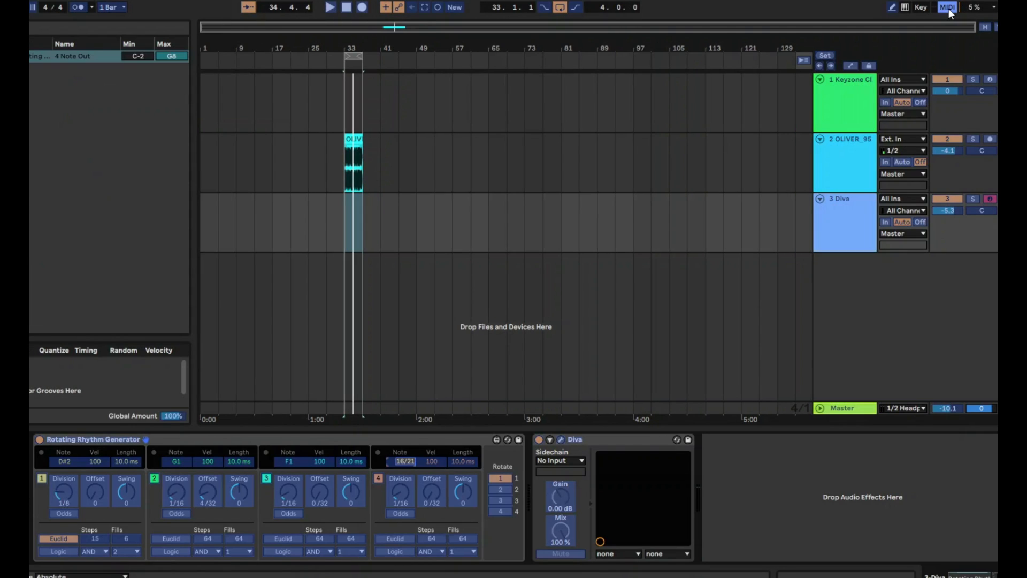
{"action": "left_click", "coordinate": [407, 490]}
{"action": "left_click", "coordinate": [429, 490]}
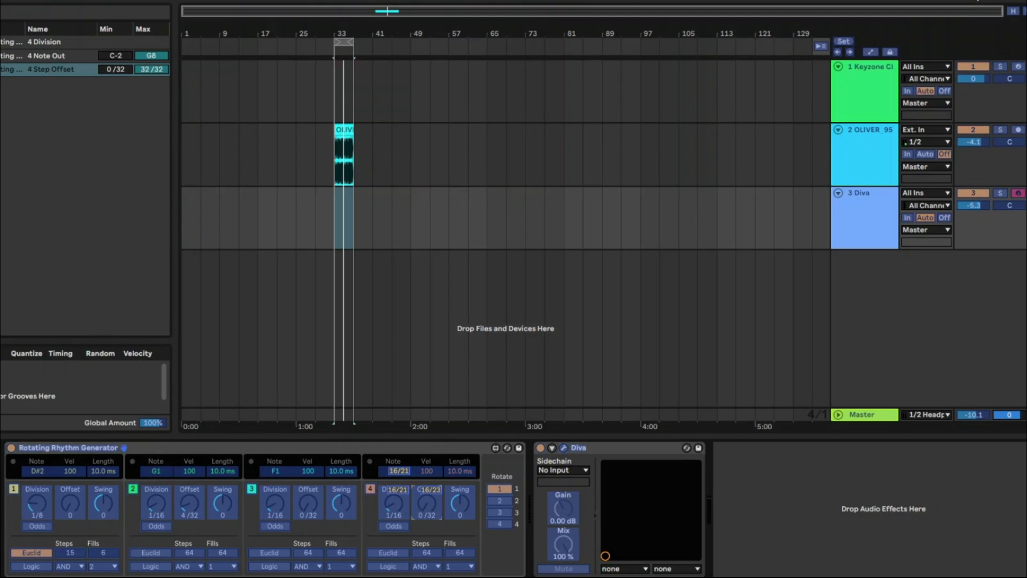
{"action": "key", "text": "ctrl+m"}
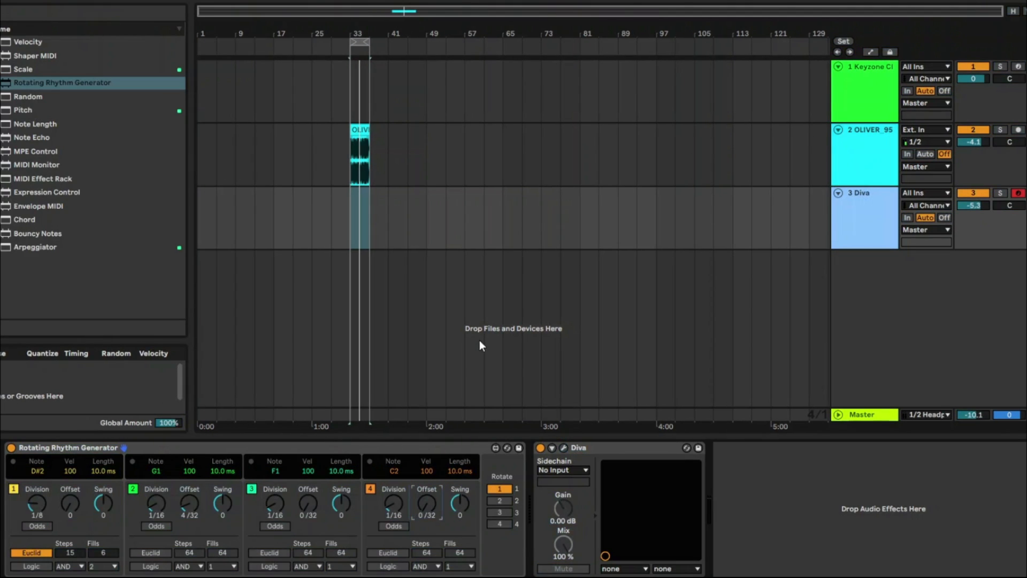
- Start playback and lower sequencer 2's velocity to 55
{"action": "key", "text": "space"}
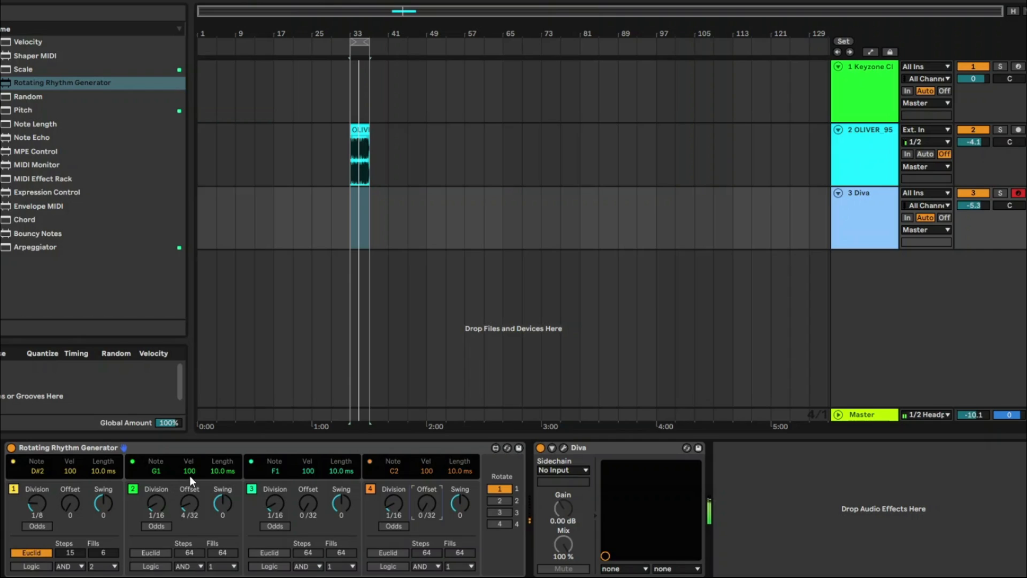
{"action": "left_click_drag", "start_coordinate": [189, 473], "coordinate": [214, 532]}
{"action": "left_click_drag", "start_coordinate": [227, 471], "coordinate": [227, 480]}
- Set sequencer 4's note to A5, its division to 1 and its offset to 0/32 during playback
{"action": "left_click", "coordinate": [393, 466]}
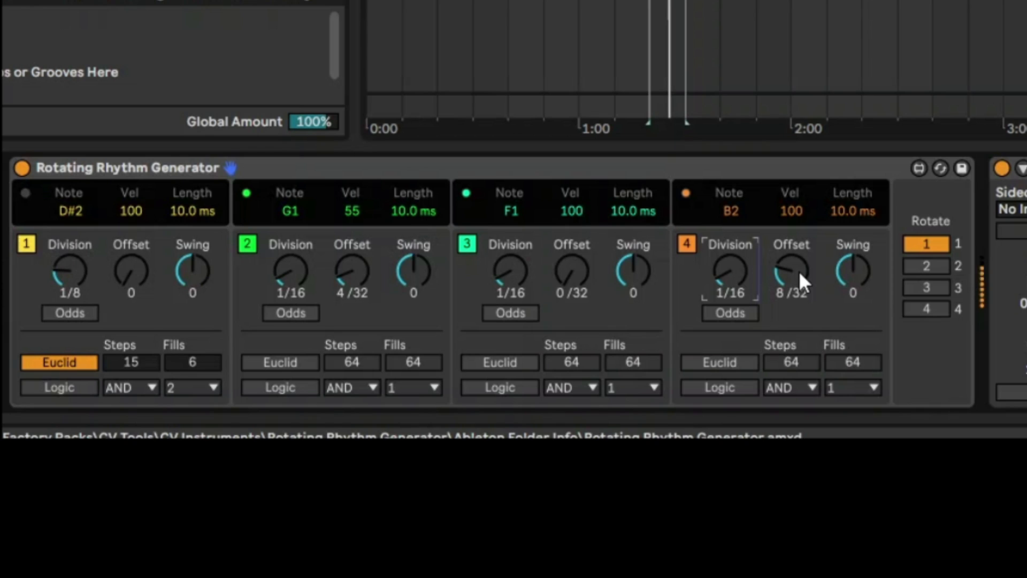
{"action": "left_click", "coordinate": [803, 281]}
{"action": "left_click_drag", "start_coordinate": [803, 281], "coordinate": [801, 281]}
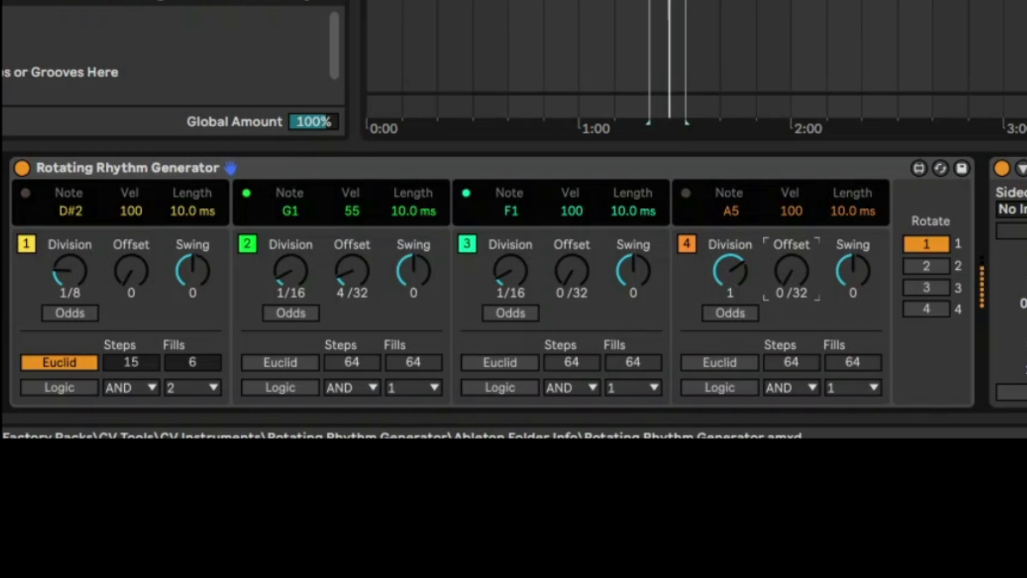
- Set sequencer 4's division to 1/4 and rotate the sequencer assignments to position 2, then to position 3
{"action": "left_click_drag", "start_coordinate": [748, 289], "coordinate": [748, 312]}
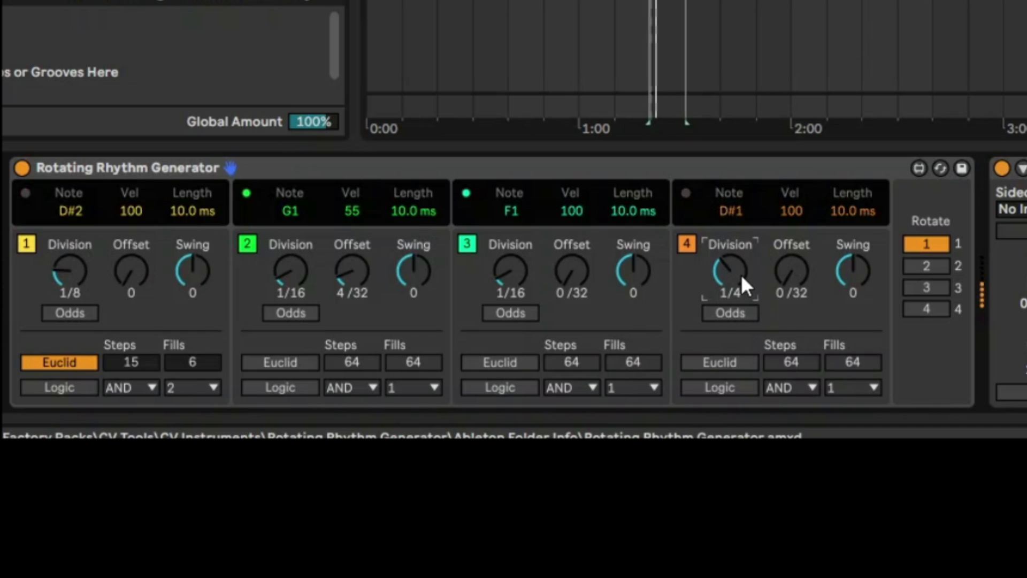
{"action": "left_click", "coordinate": [934, 267]}
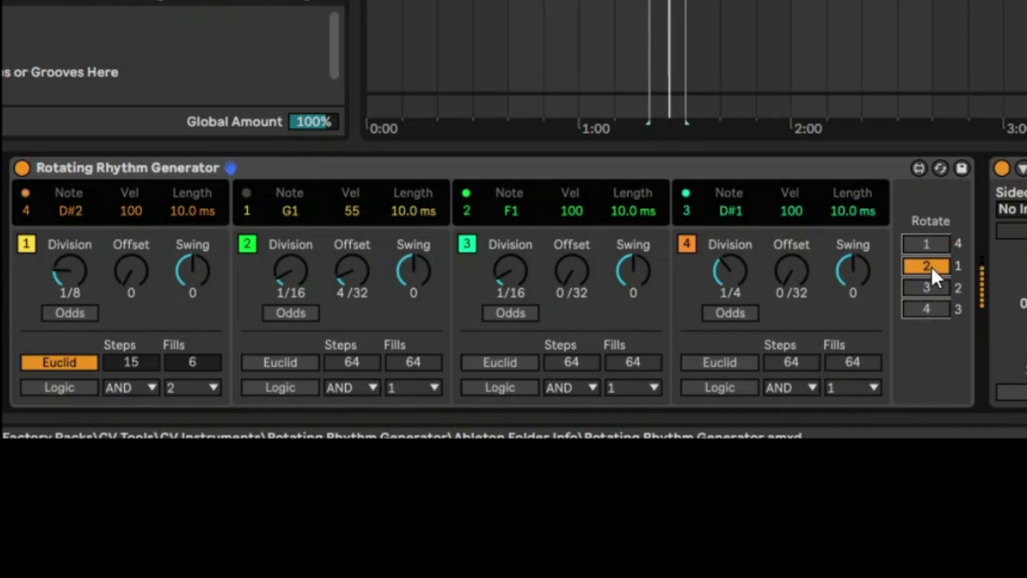
{"action": "left_click", "coordinate": [929, 282]}
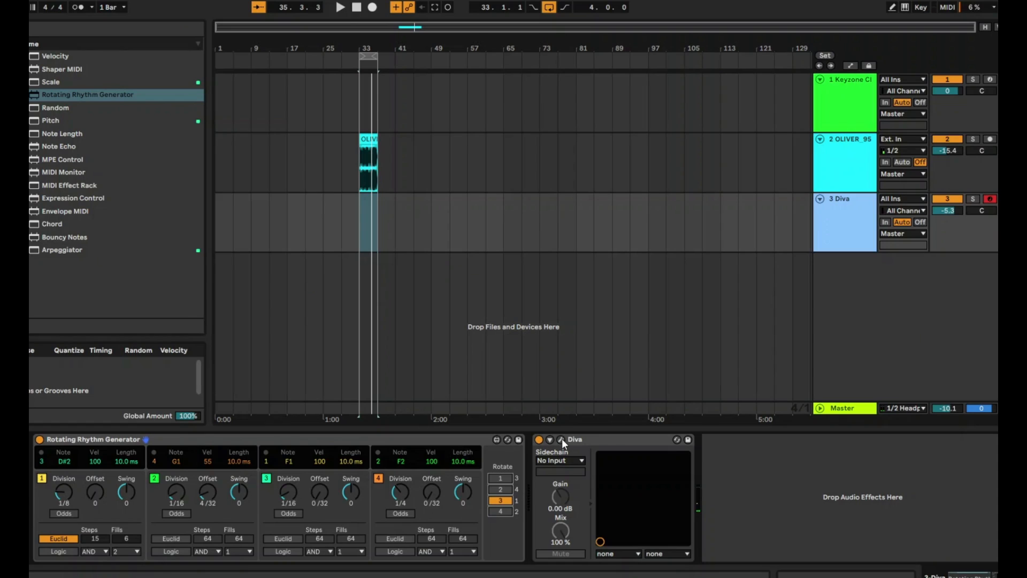
- Load the Synthwave LEAD preset in Diva and return the generator's rotation to position 1 during playback
{"action": "left_click", "coordinate": [562, 439]}
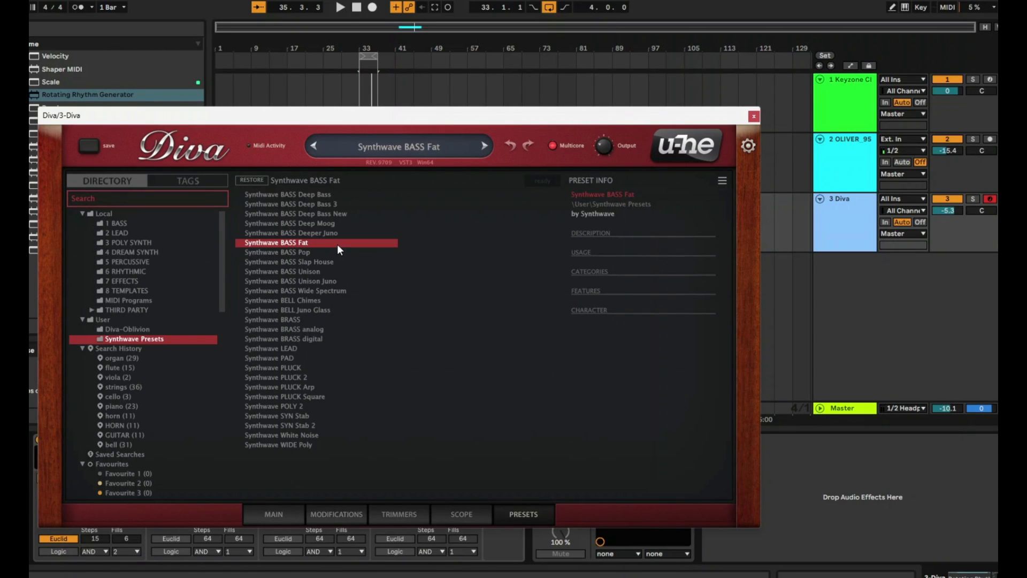
{"action": "left_click", "coordinate": [293, 348]}
{"action": "left_click", "coordinate": [753, 117]}
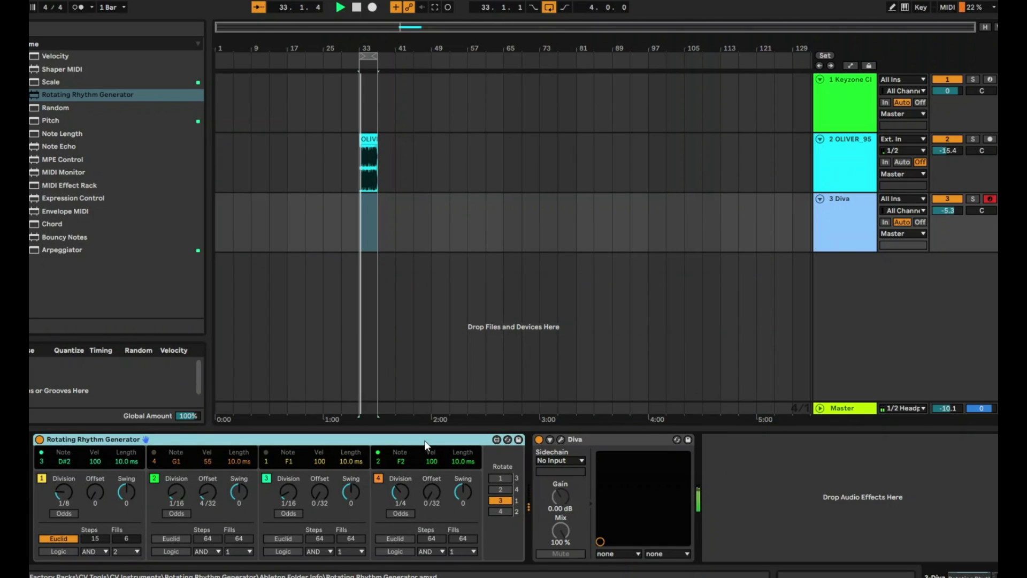
{"action": "left_click", "coordinate": [505, 479]}
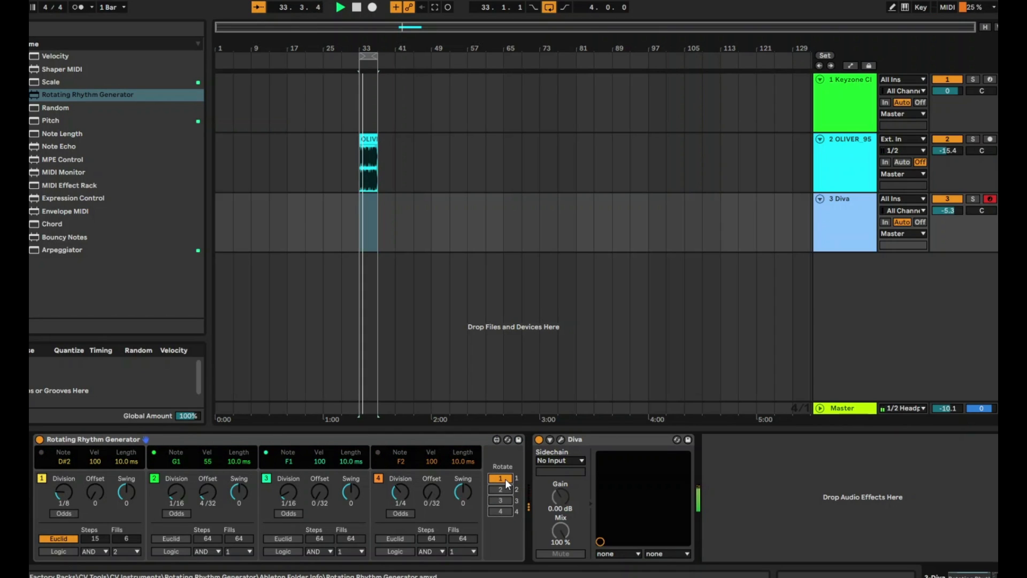
- Switch off the Plate2 and Chorus1 effects in Diva's main synth settings
{"action": "left_click", "coordinate": [561, 440]}
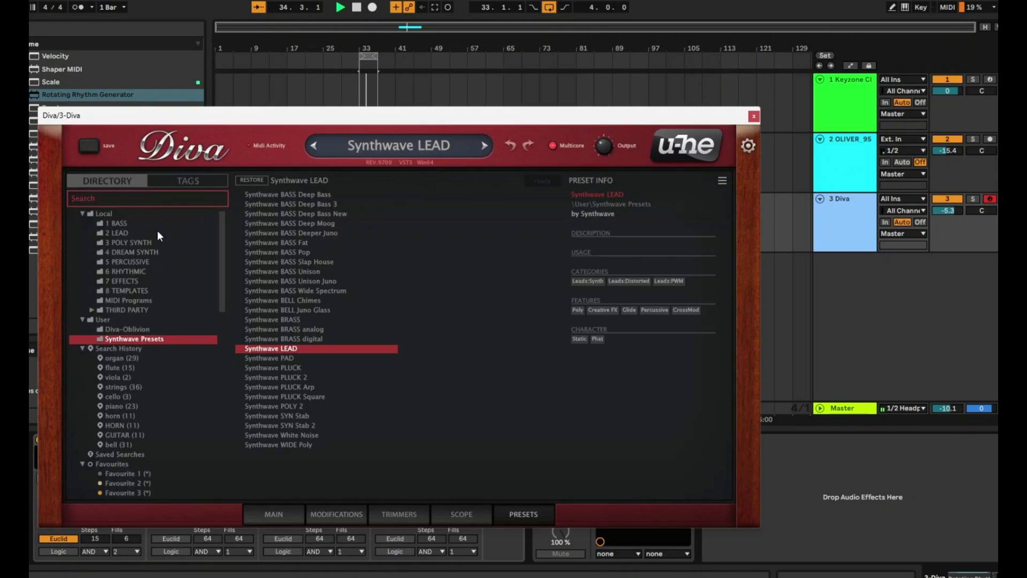
{"action": "left_click", "coordinate": [284, 515]}
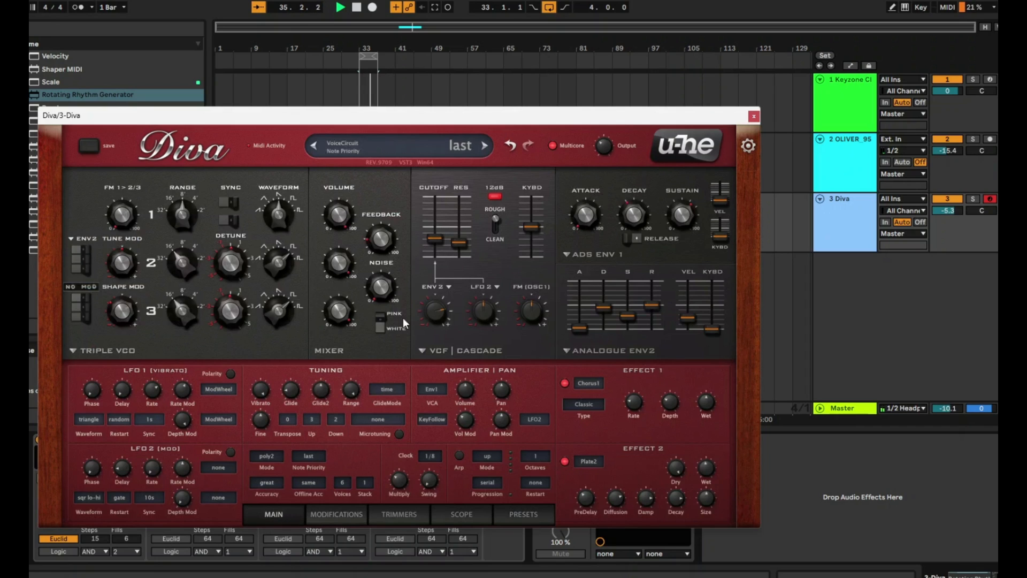
{"action": "left_click", "coordinate": [565, 461]}
{"action": "left_click", "coordinate": [565, 383]}
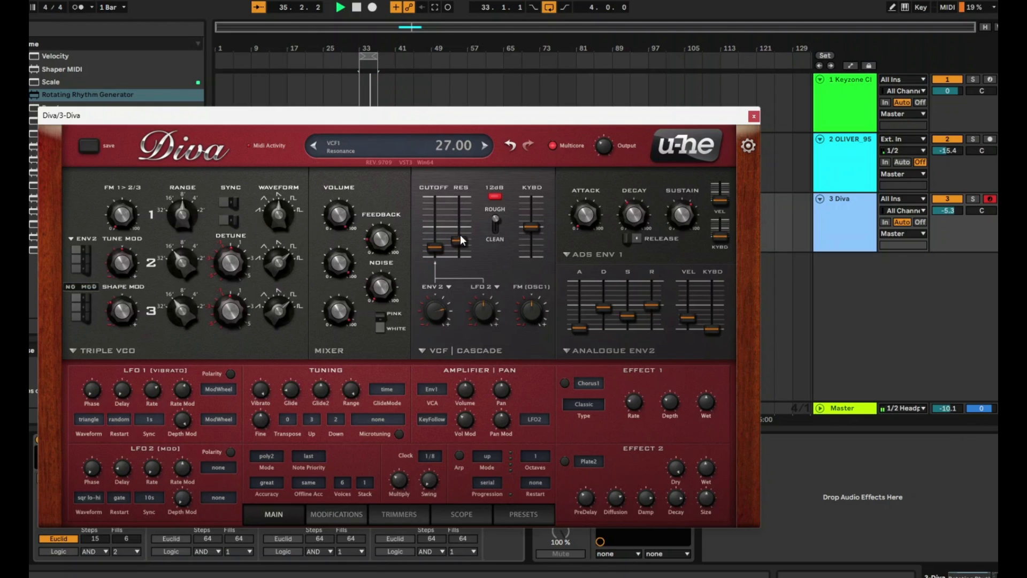
- Lower the VCF's keyboard tracking and adjust its cutoff and resonance by ear
{"action": "left_click_drag", "start_coordinate": [531, 249], "coordinate": [529, 252]}
{"action": "left_click_drag", "start_coordinate": [437, 237], "coordinate": [461, 270]}
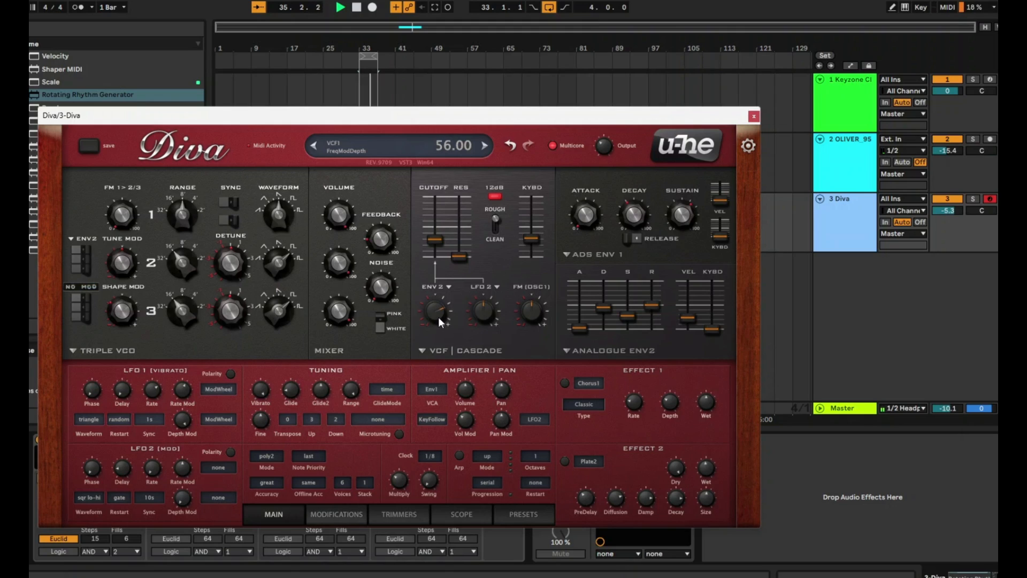
{"action": "left_click_drag", "start_coordinate": [461, 261], "coordinate": [461, 242]}
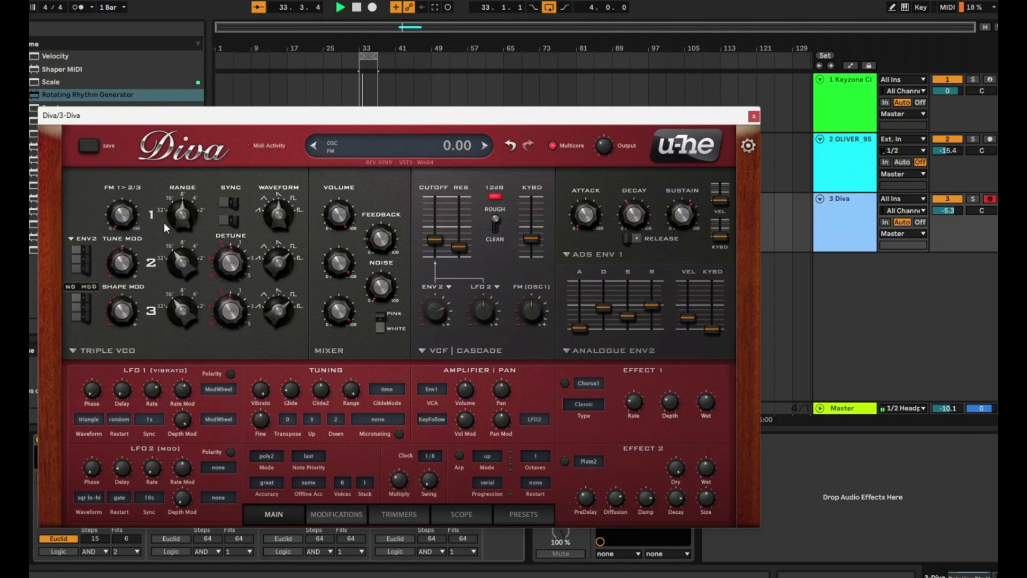
- Audition the Synthwave PLUCK and PLUCK 2 presets, and load Synthwave POLY 2
{"action": "left_click", "coordinate": [522, 514]}
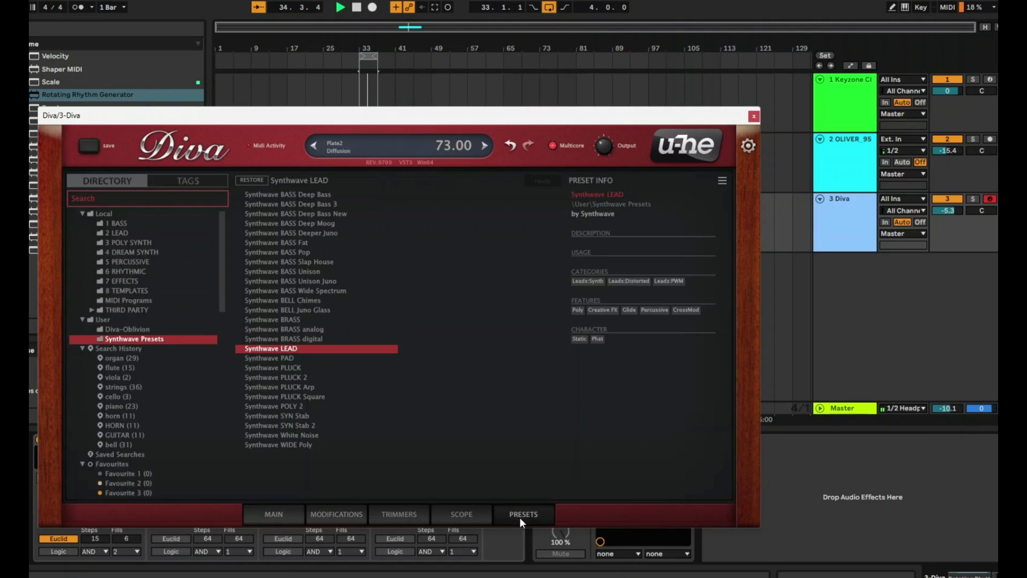
{"action": "left_click", "coordinate": [297, 348]}
{"action": "left_click", "coordinate": [294, 367]}
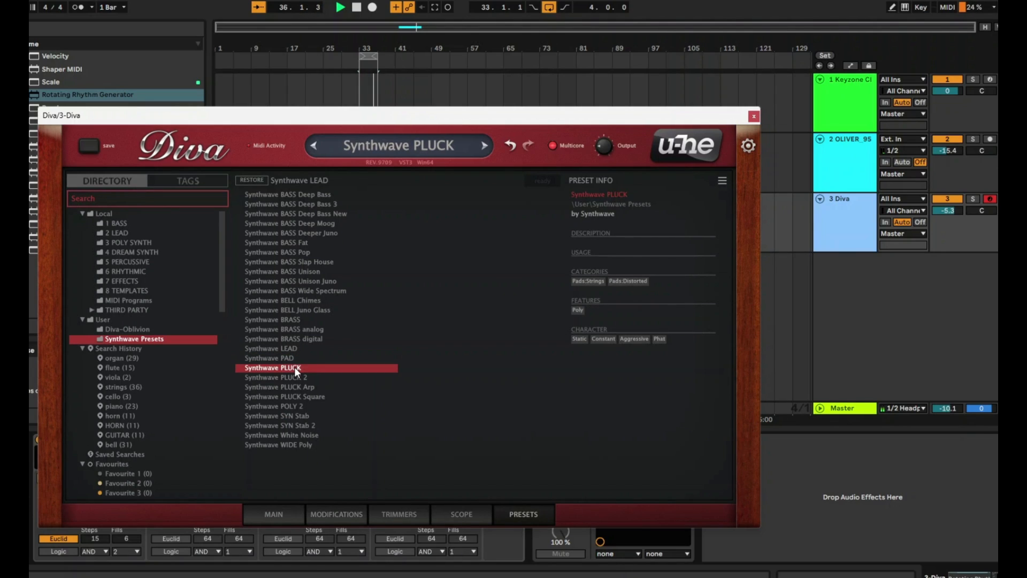
{"action": "left_click", "coordinate": [294, 376]}
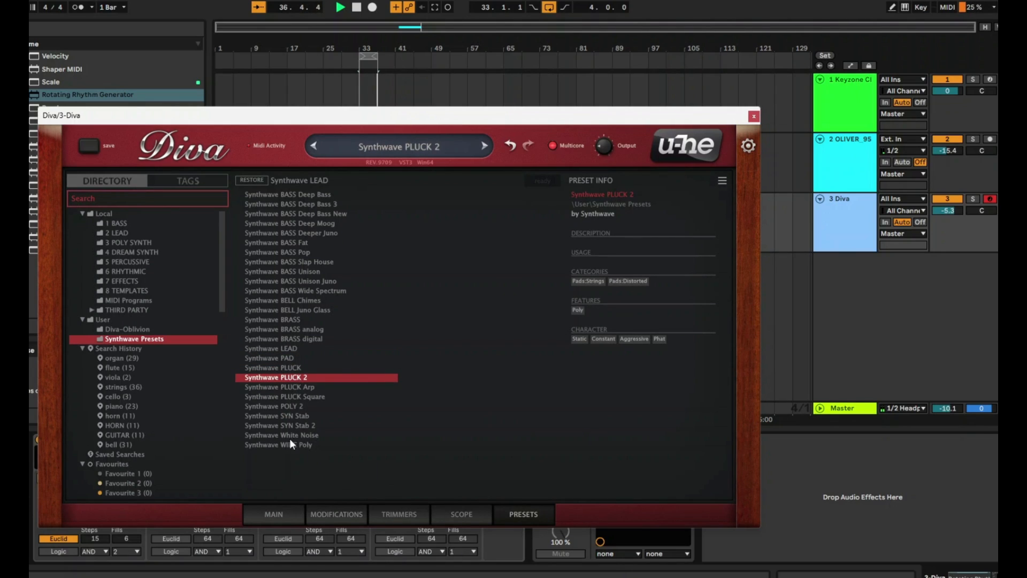
{"action": "left_click", "coordinate": [296, 407]}
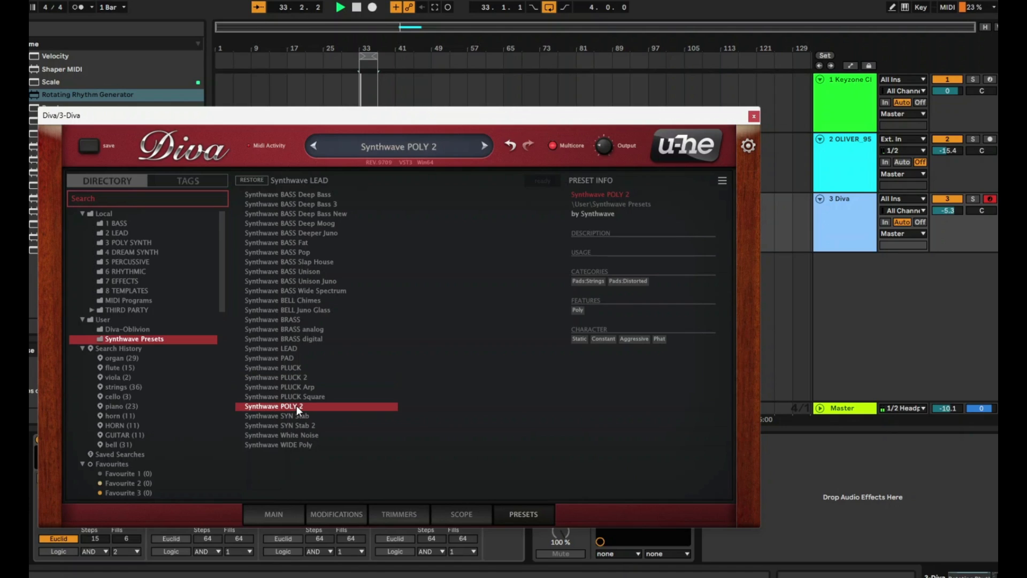
- Shorten envelope 1 with its sustain at 35, and lower the filter cutoff while raising the resonance
{"action": "left_click", "coordinate": [280, 512]}
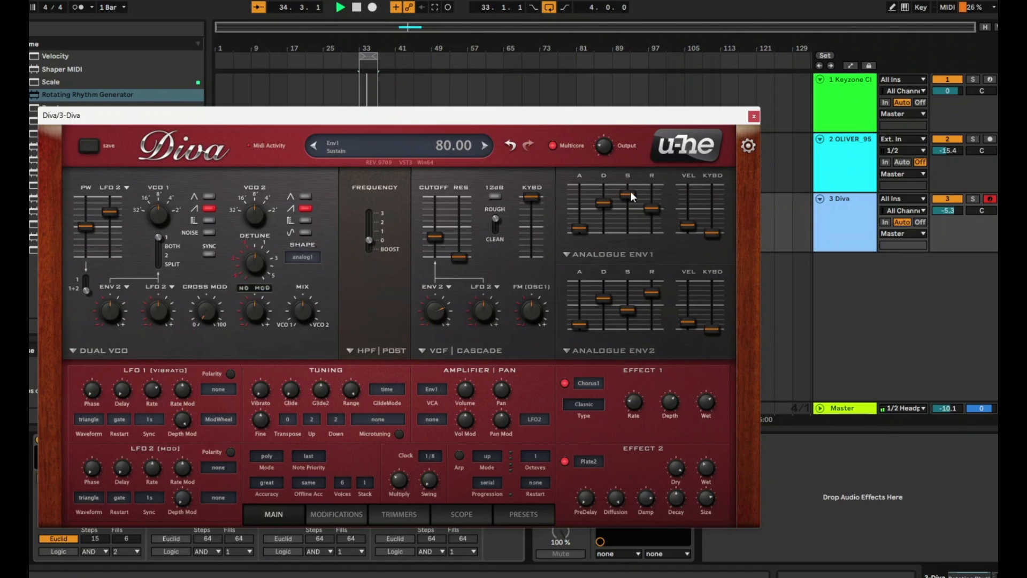
{"action": "left_click_drag", "start_coordinate": [602, 204], "coordinate": [602, 219]}
{"action": "left_click_drag", "start_coordinate": [436, 243], "coordinate": [461, 229]}
{"action": "mouse_move", "coordinate": [644, 213]}
{"action": "left_mouse_down"}
{"action": "mouse_move", "coordinate": [644, 249]}
{"action": "mouse_move", "coordinate": [646, 218]}
{"action": "left_mouse_up"}
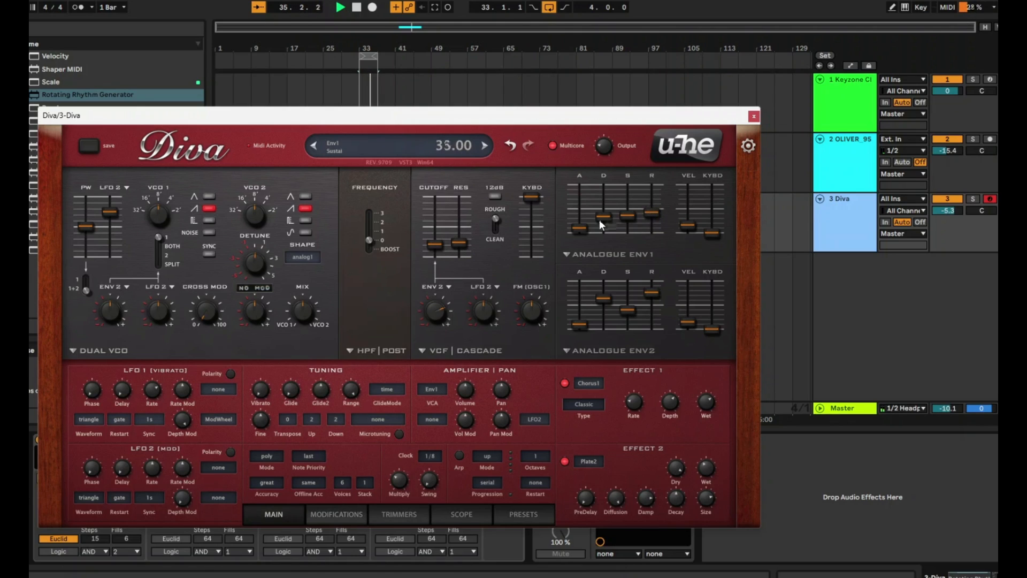
{"action": "left_click_drag", "start_coordinate": [576, 227], "coordinate": [575, 242]}
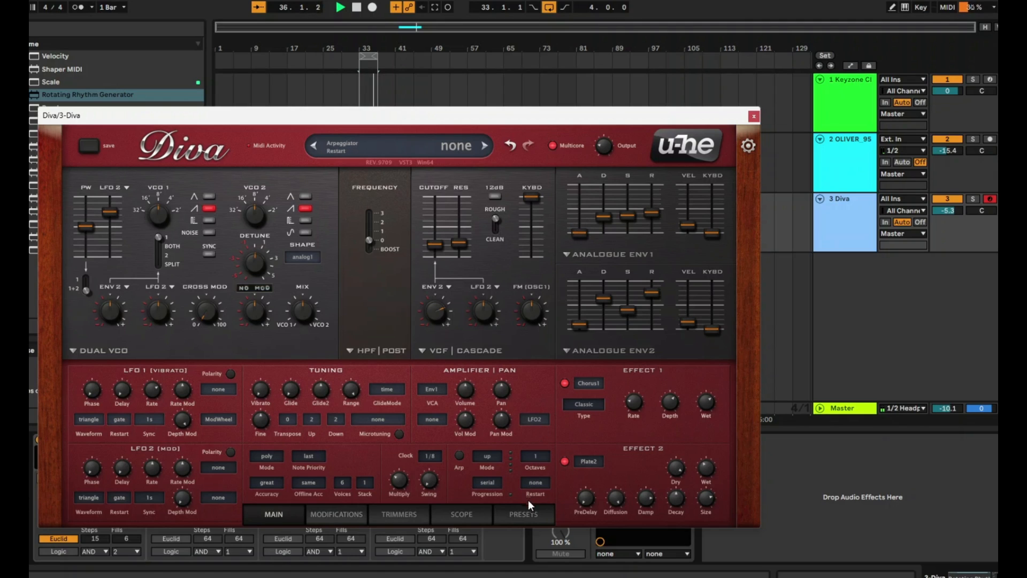
- Audition the Synthwave BASS presets Deep Moog, Deep Bass New, Deep Bass 3 and Slap House, and load Synthwave BASS Deeper Juno
{"action": "left_click", "coordinate": [527, 514]}
{"action": "left_click", "coordinate": [321, 221]}
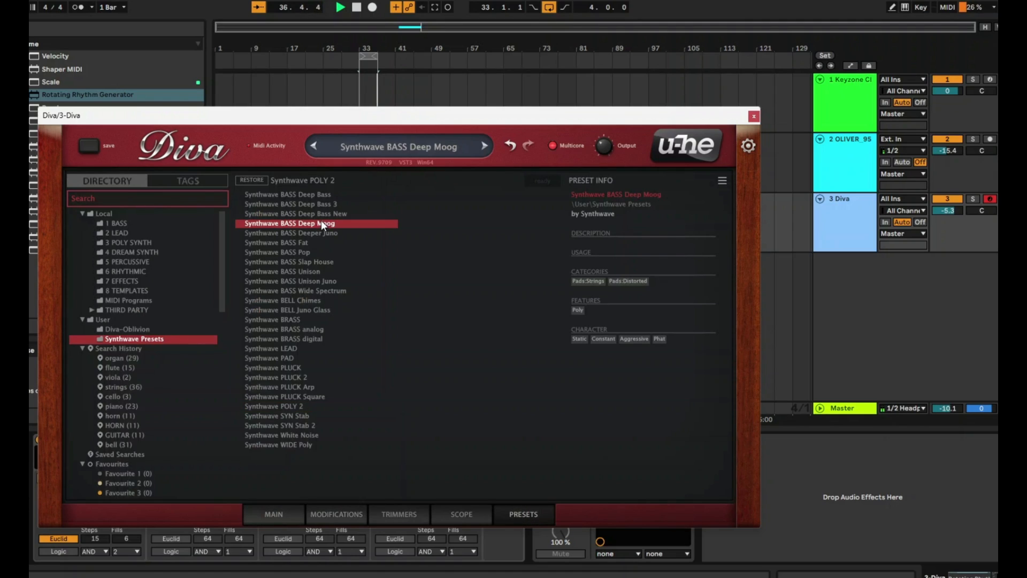
{"action": "left_click", "coordinate": [320, 233]}
{"action": "left_click", "coordinate": [325, 213]}
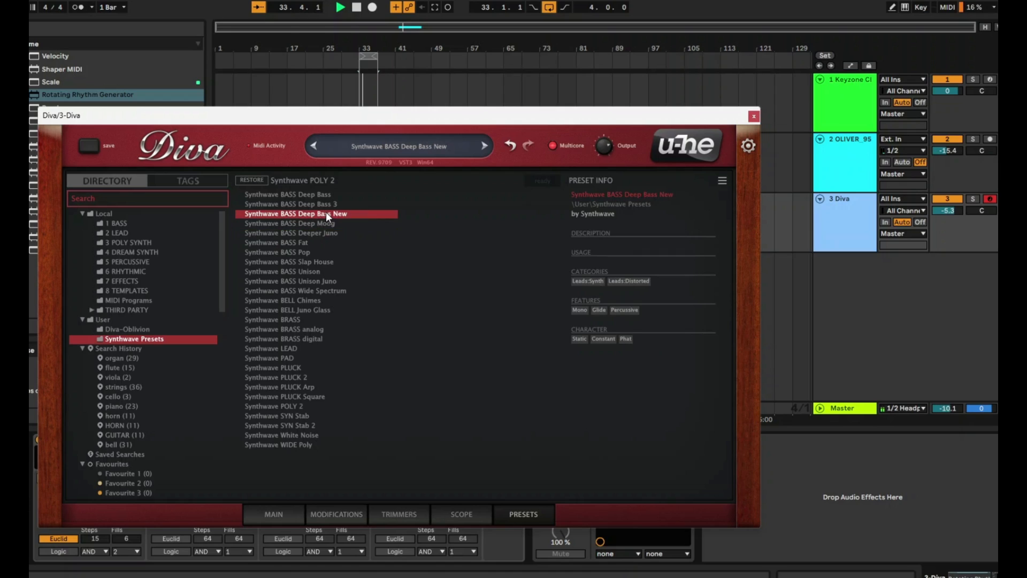
{"action": "left_click", "coordinate": [316, 203]}
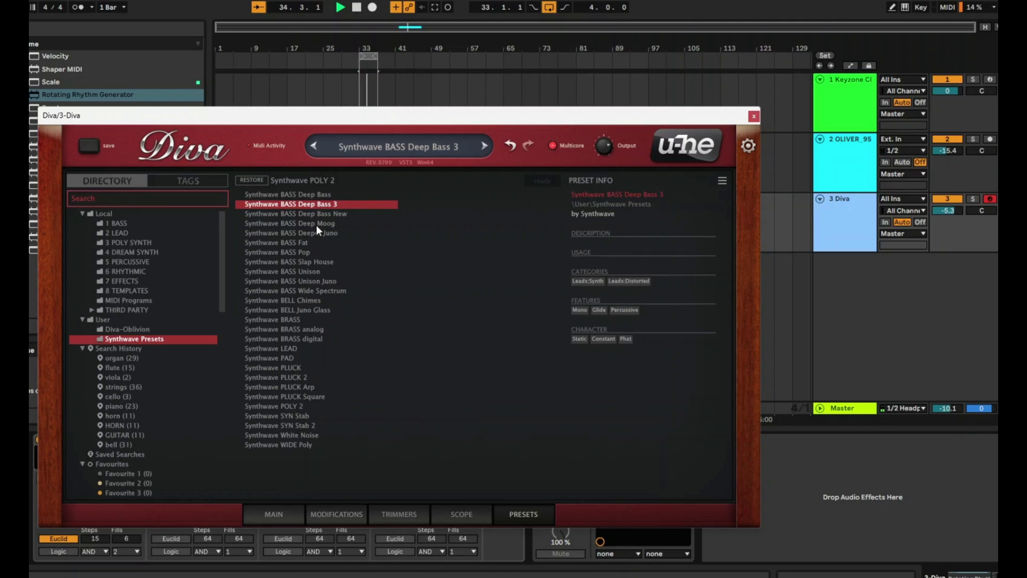
{"action": "left_click", "coordinate": [316, 225]}
{"action": "left_click", "coordinate": [316, 233]}
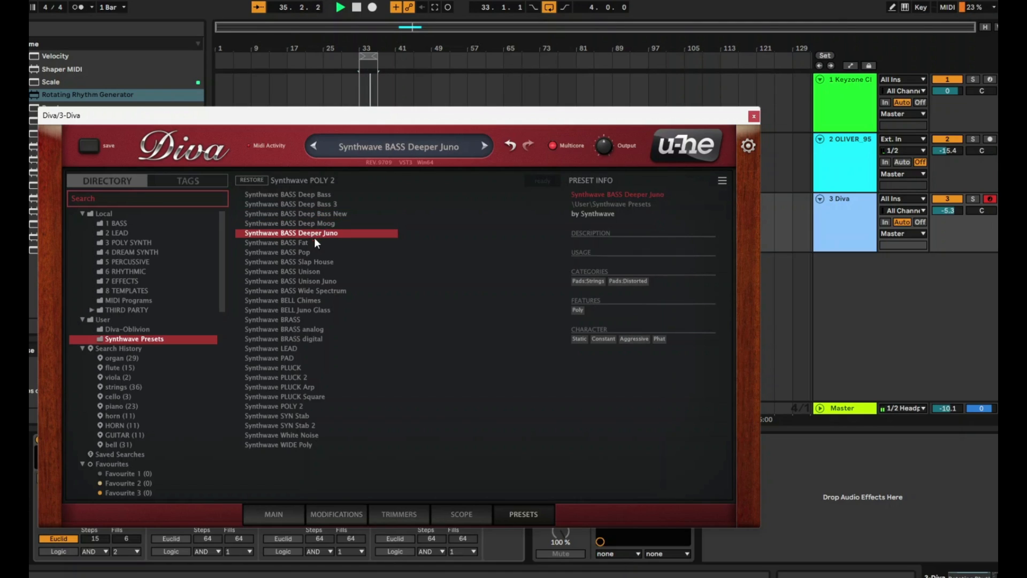
{"action": "left_click", "coordinate": [314, 261]}
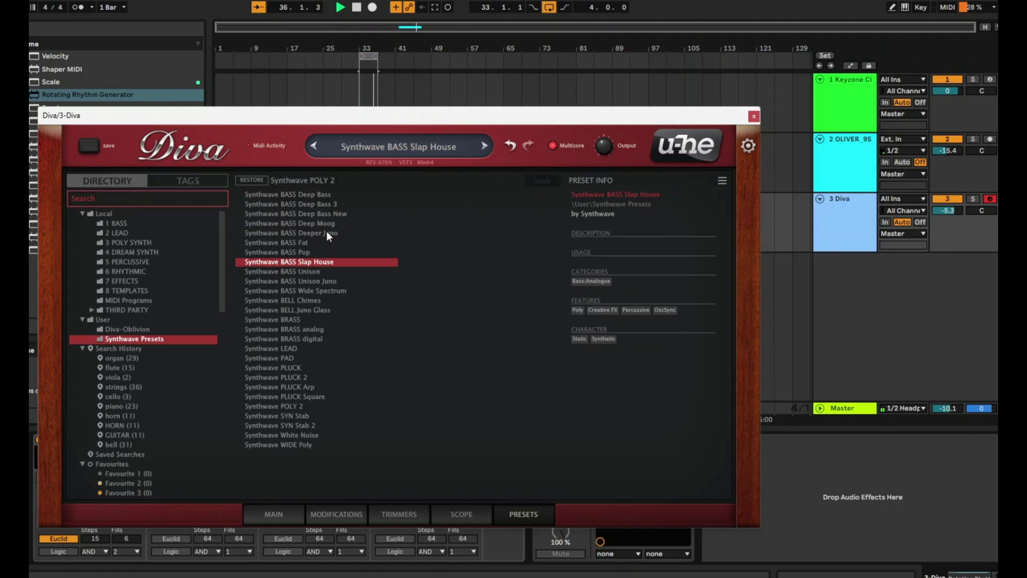
{"action": "left_click", "coordinate": [328, 234]}
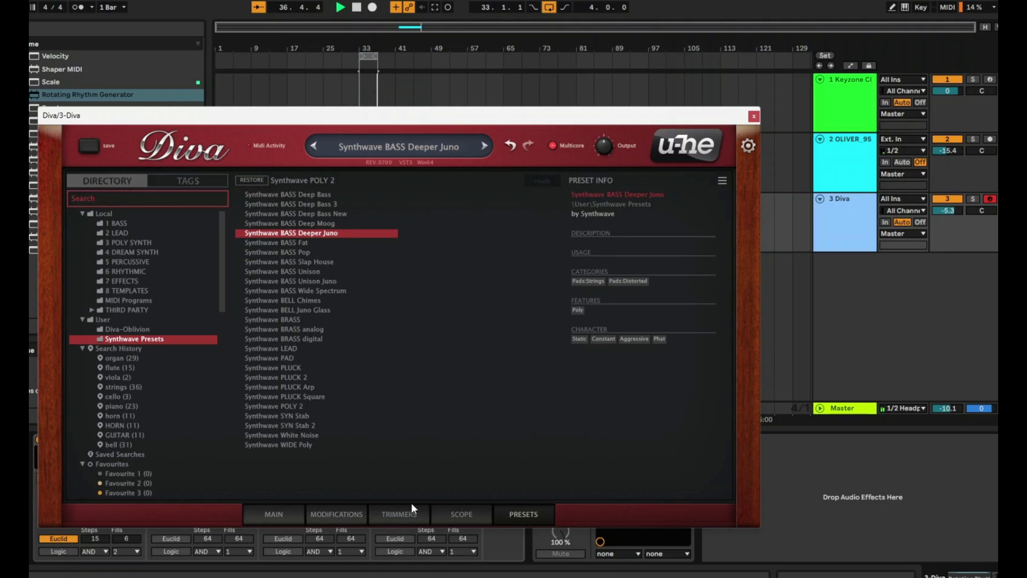
- Raise envelope 1's sustain and release in Diva's main synth settings
{"action": "left_click", "coordinate": [286, 512]}
{"action": "left_click_drag", "start_coordinate": [528, 209], "coordinate": [516, 181]}
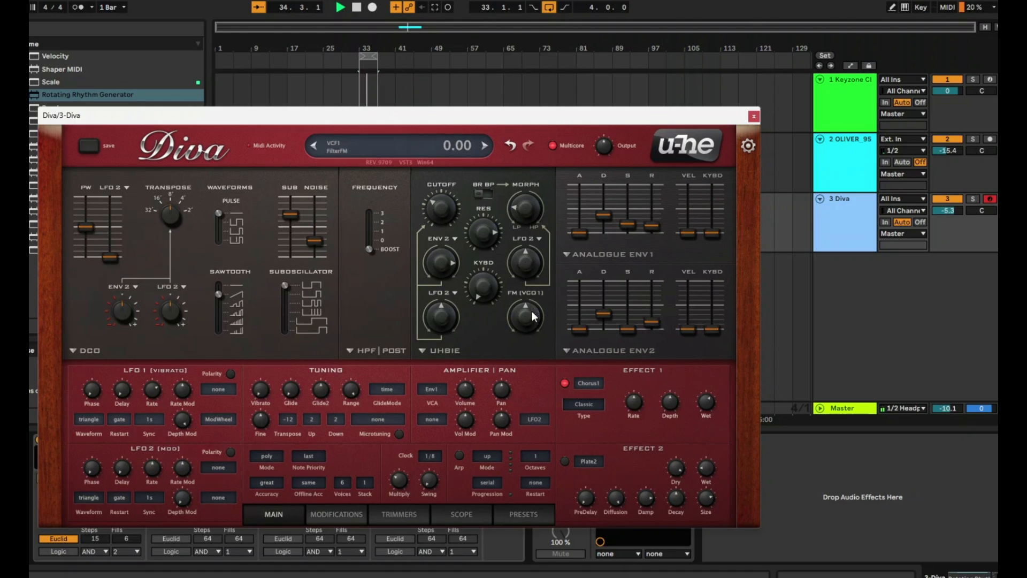
{"action": "left_click_drag", "start_coordinate": [651, 225], "coordinate": [647, 208]}
{"action": "left_click_drag", "start_coordinate": [628, 209], "coordinate": [629, 210]}
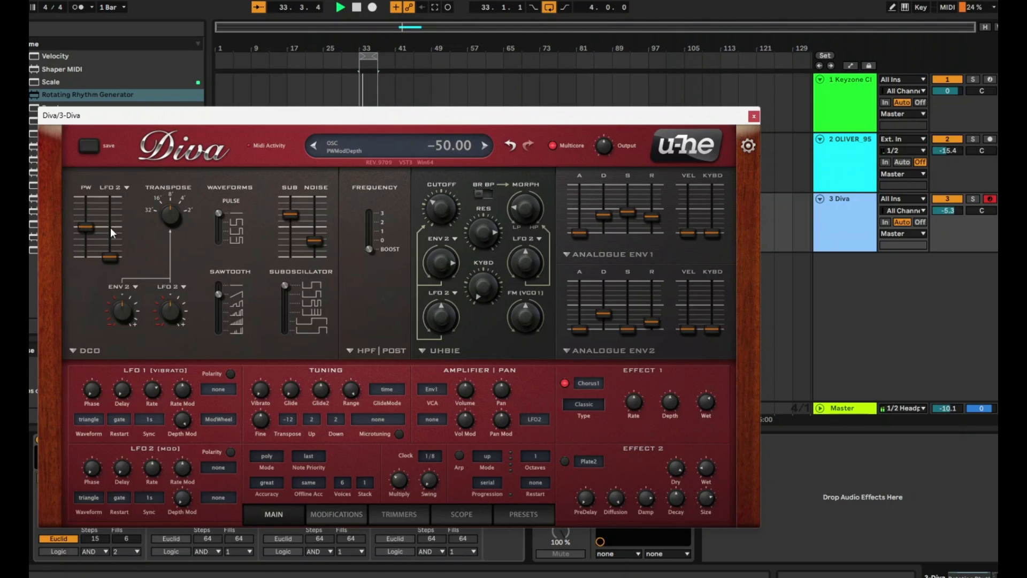
- Lower the Uhbie filter's cutoff while trying its BR/BP switch, raise envelope 2's sustain, and close the synth window
{"action": "mouse_move", "coordinate": [442, 210]}
{"action": "left_mouse_down"}
{"action": "mouse_move", "coordinate": [465, 229]}
{"action": "mouse_move", "coordinate": [446, 210]}
{"action": "left_mouse_up"}
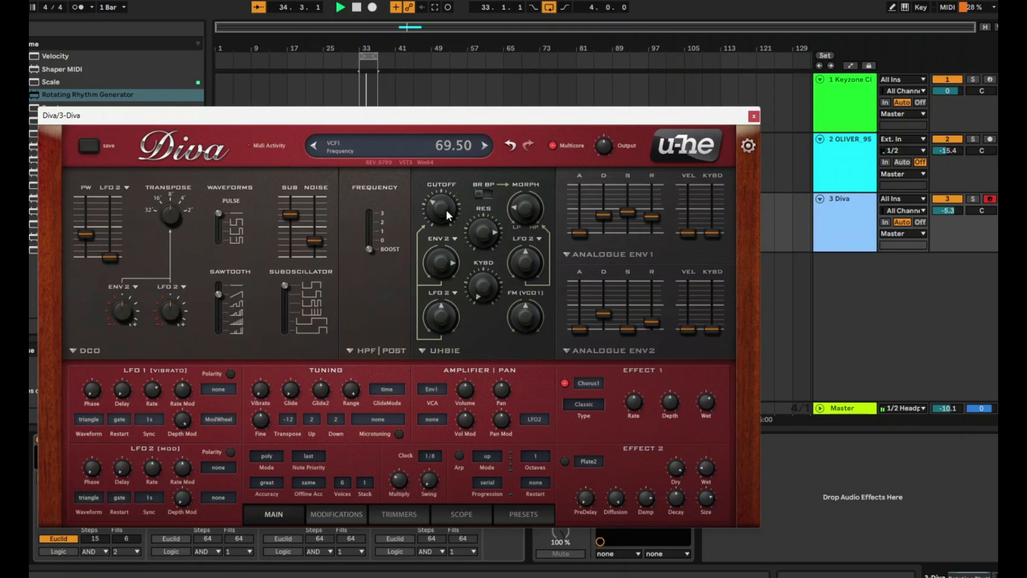
{"action": "left_click", "coordinate": [486, 193]}
{"action": "left_click_drag", "start_coordinate": [444, 207], "coordinate": [437, 222]}
{"action": "left_click", "coordinate": [485, 194]}
{"action": "left_click_drag", "start_coordinate": [518, 209], "coordinate": [442, 281]}
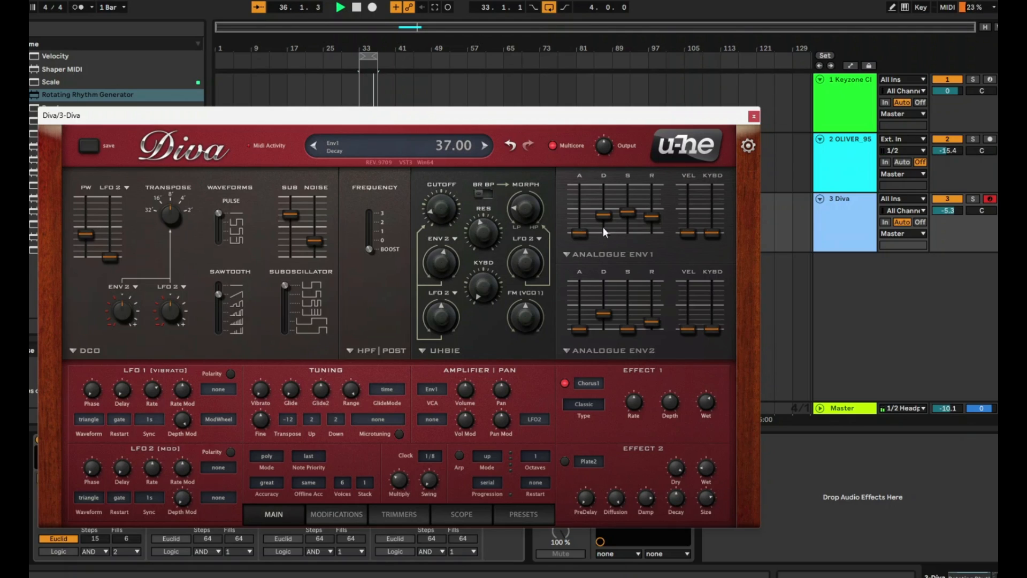
{"action": "left_click_drag", "start_coordinate": [630, 322], "coordinate": [631, 303]}
{"action": "left_click", "coordinate": [753, 116]}
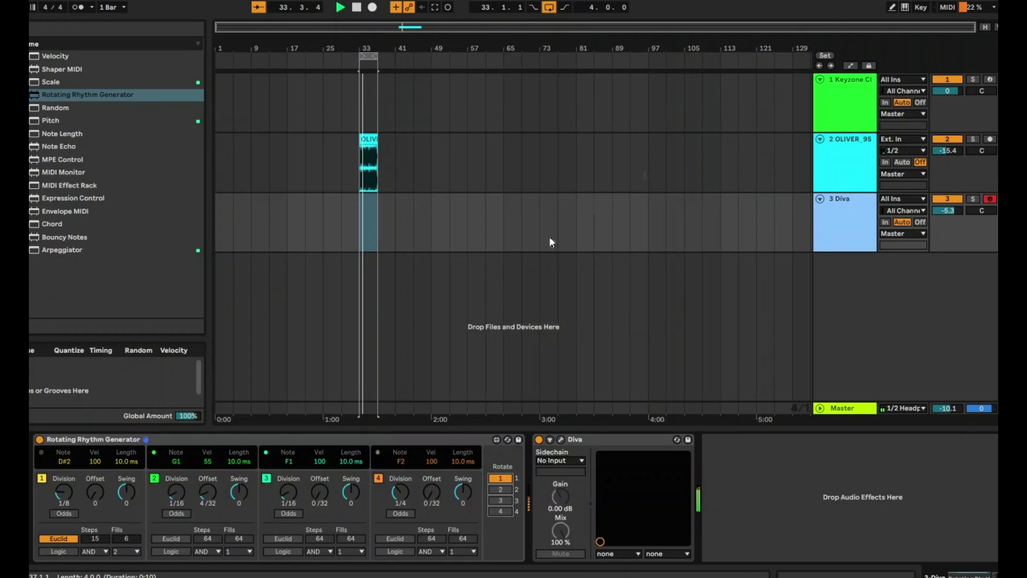
- Set the note length to 100 ms for sequencer 3 and 53.7 ms for sequencer 1
{"action": "left_click_drag", "start_coordinate": [338, 461], "coordinate": [338, 436]}
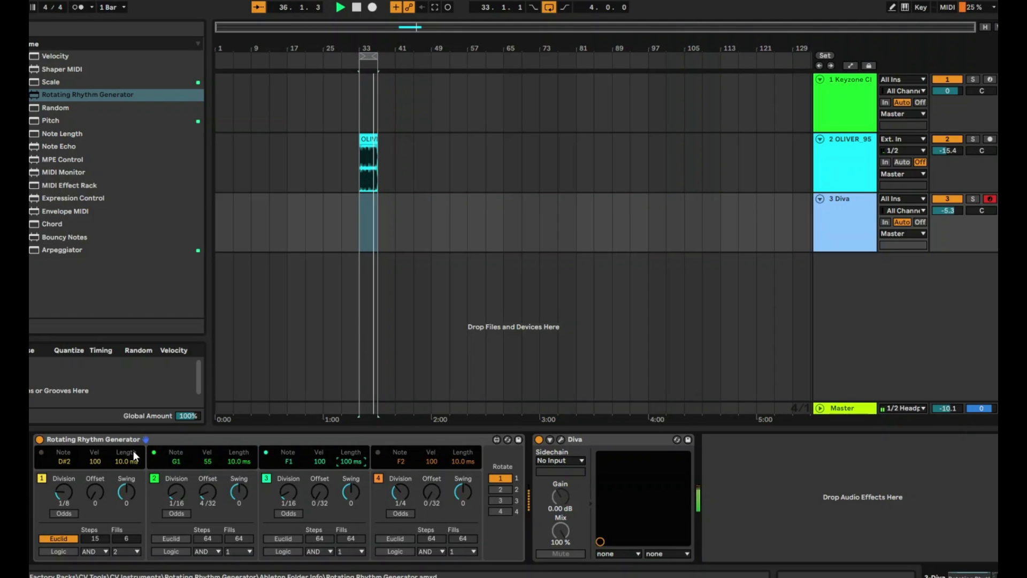
{"action": "left_click", "coordinate": [131, 469]}
{"action": "left_click_drag", "start_coordinate": [125, 464], "coordinate": [125, 447]}
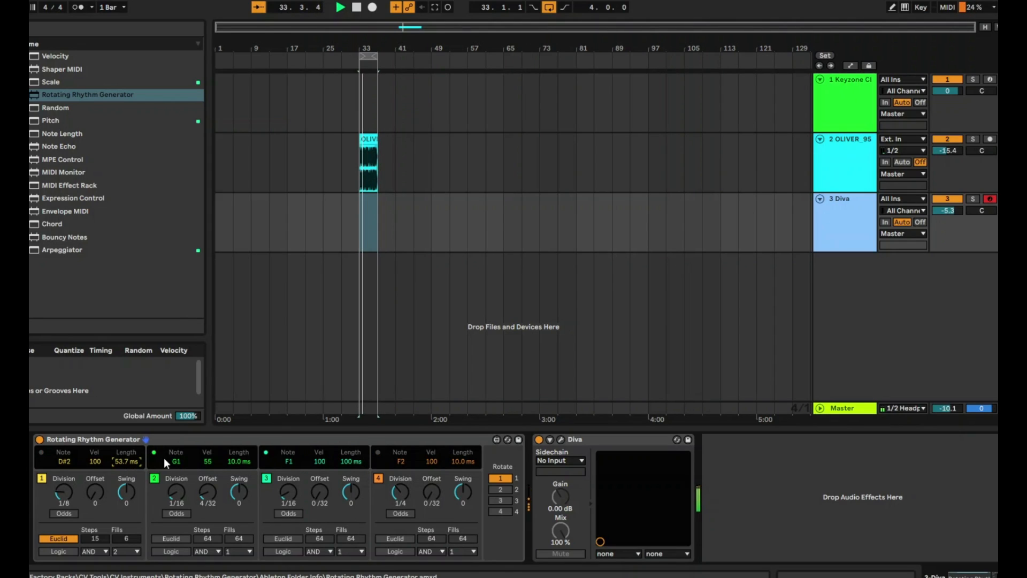
- Set sequencer 2's velocity to 100 and the notes of sequencers 1 to 4 to E6, F#5, F#3 and A#6
{"action": "left_click", "coordinate": [210, 460]}
{"action": "double_click", "coordinate": [210, 460]}
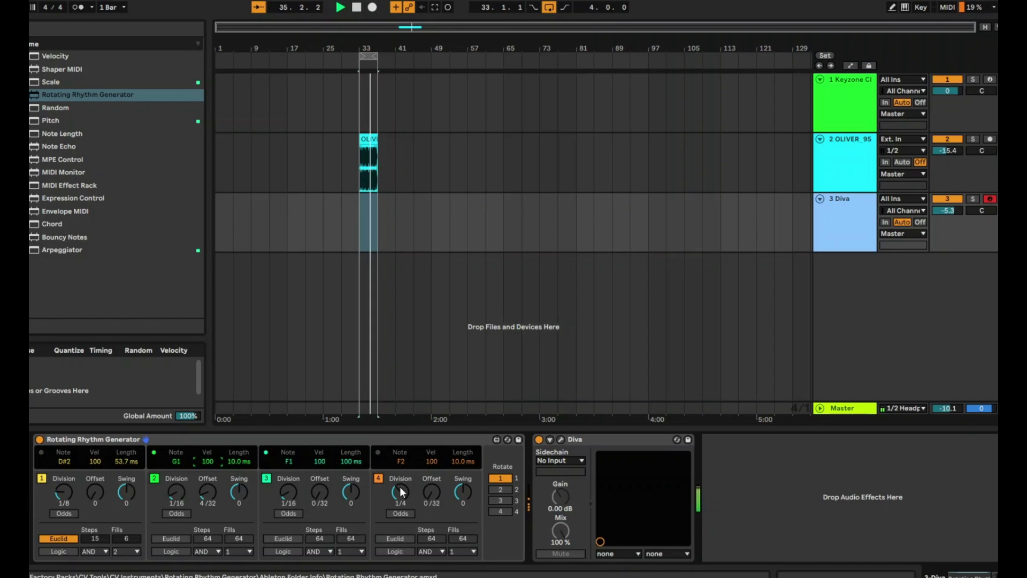
{"action": "mouse_move", "coordinate": [399, 463]}
{"action": "left_mouse_down"}
{"action": "mouse_move", "coordinate": [399, 439]}
{"action": "mouse_move", "coordinate": [399, 470]}
{"action": "left_mouse_up"}
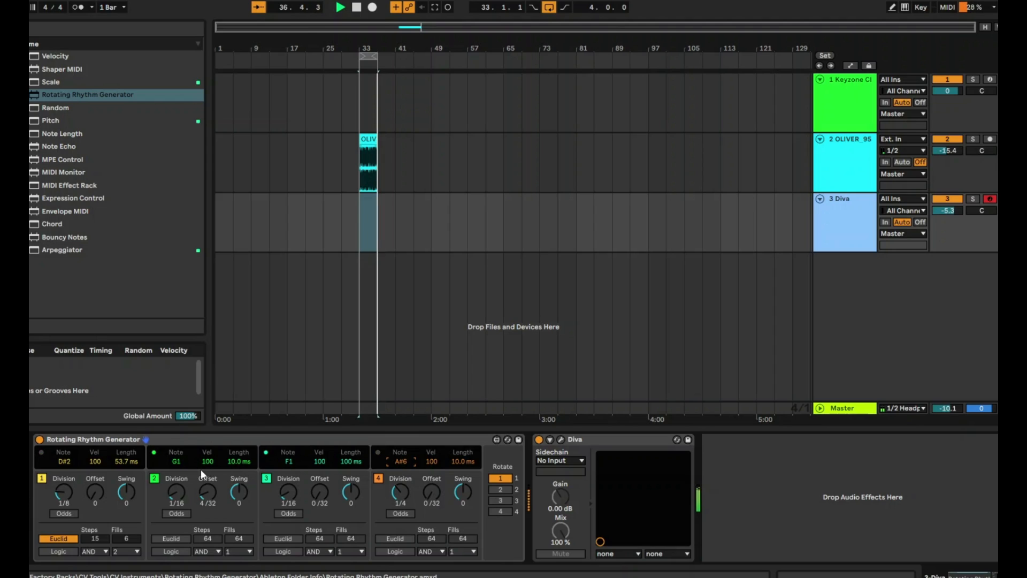
{"action": "left_click_drag", "start_coordinate": [177, 463], "coordinate": [177, 443]}
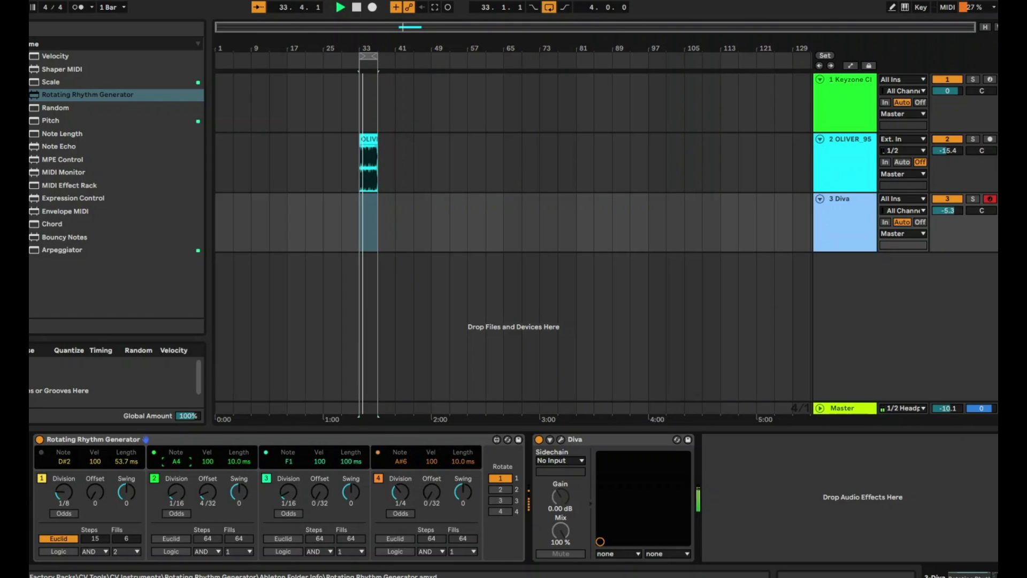
{"action": "left_click_drag", "start_coordinate": [64, 461], "coordinate": [63, 436]}
{"action": "left_click_drag", "start_coordinate": [284, 463], "coordinate": [283, 450]}
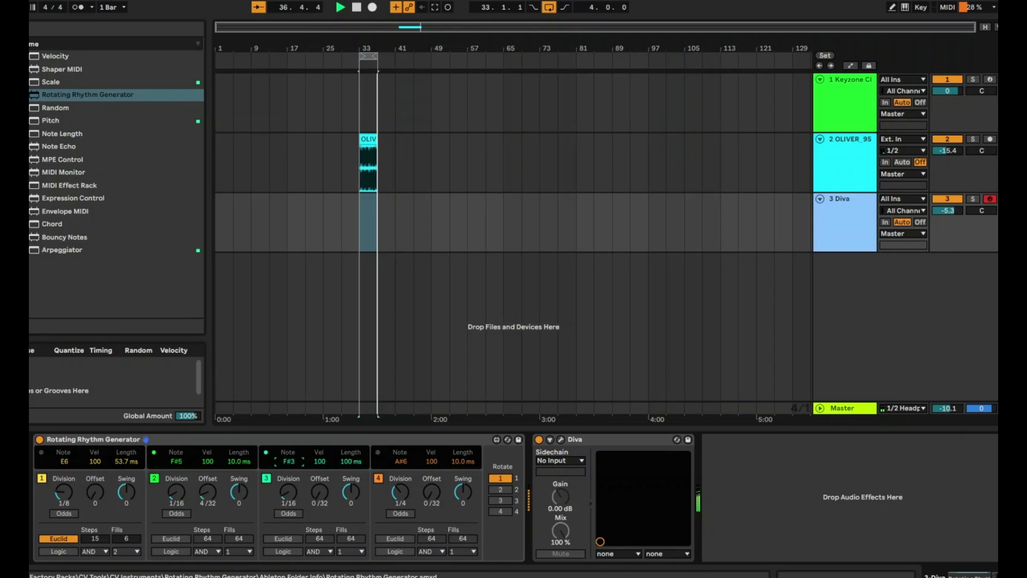
- Open Diva's presets and audition Synthwave BASS Deep Moog, BASS Unison Juno, BASS Unison and BASS Wide Spectrum
{"action": "left_click", "coordinate": [561, 439]}
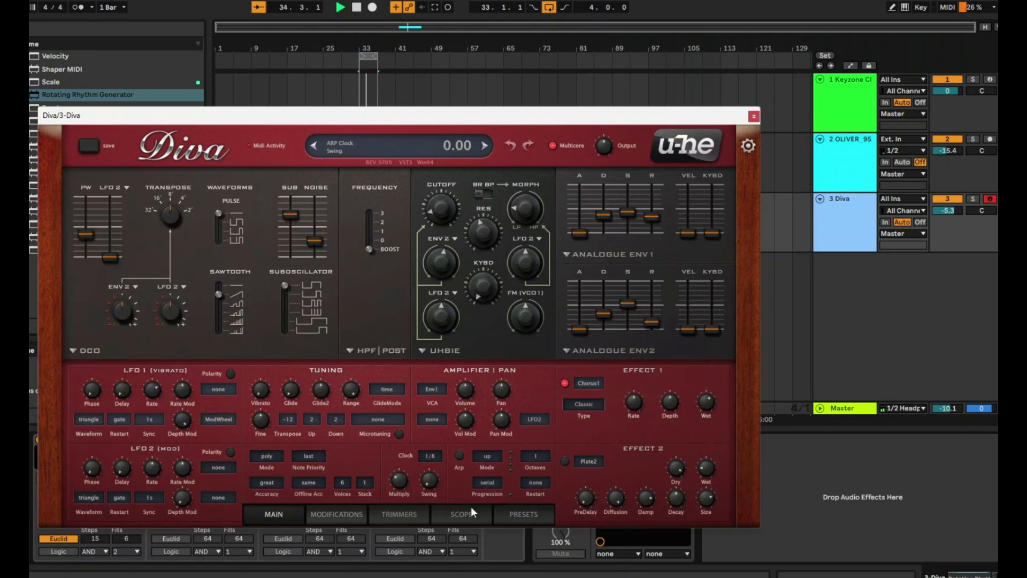
{"action": "left_click", "coordinate": [516, 524]}
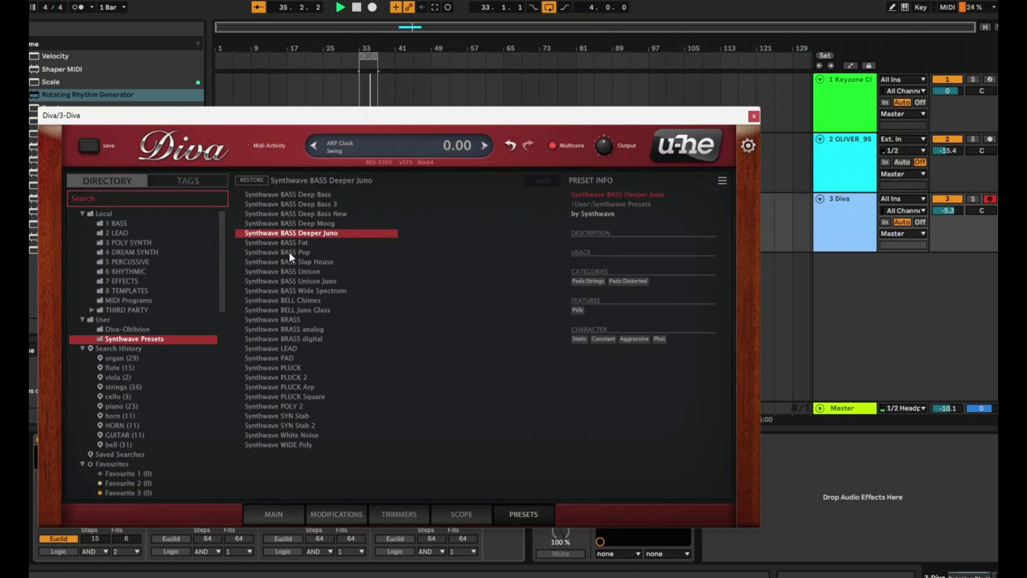
{"action": "left_click", "coordinate": [326, 224]}
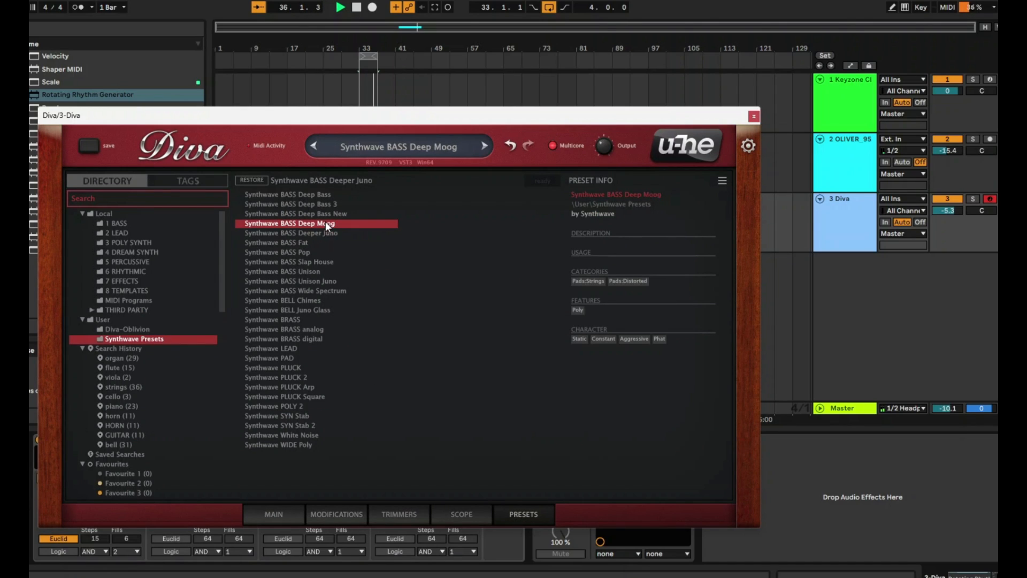
{"action": "left_click", "coordinate": [303, 281]}
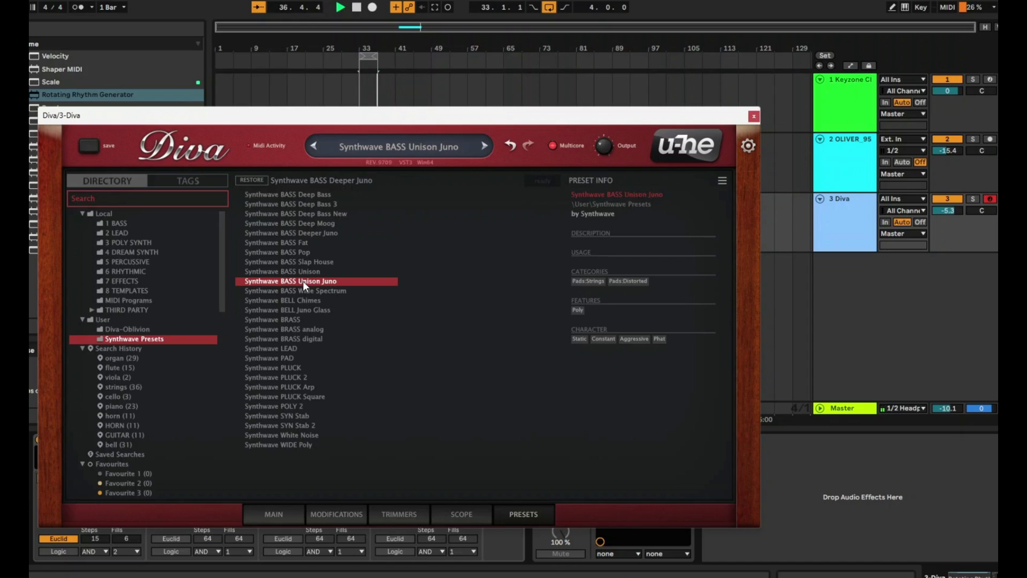
{"action": "left_click", "coordinate": [303, 270]}
{"action": "left_click", "coordinate": [300, 293]}
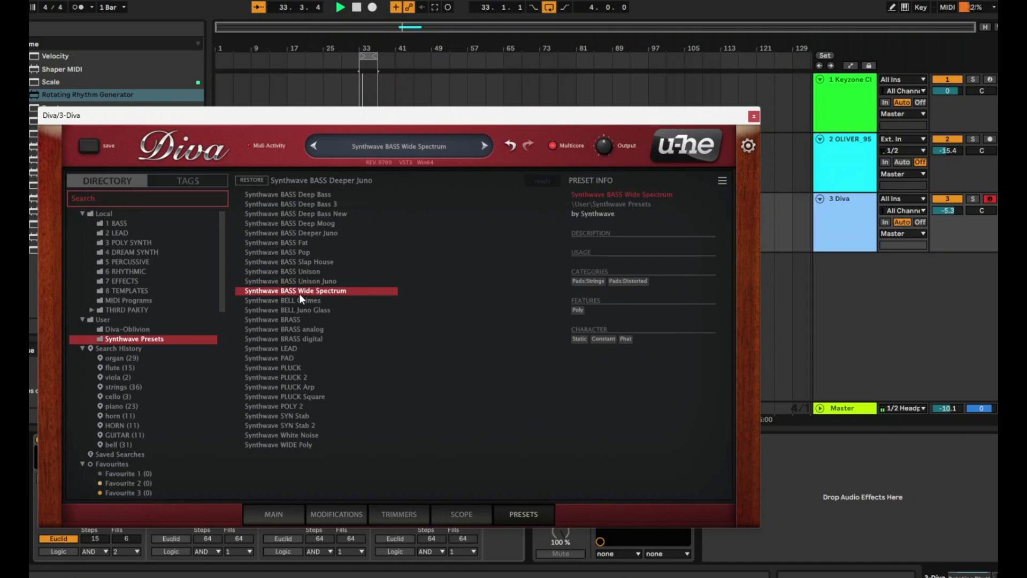
- Audition the Synthwave BELL Chimes and BRASS analog presets and load Synthwave BRASS digital
{"action": "left_click", "coordinate": [296, 300]}
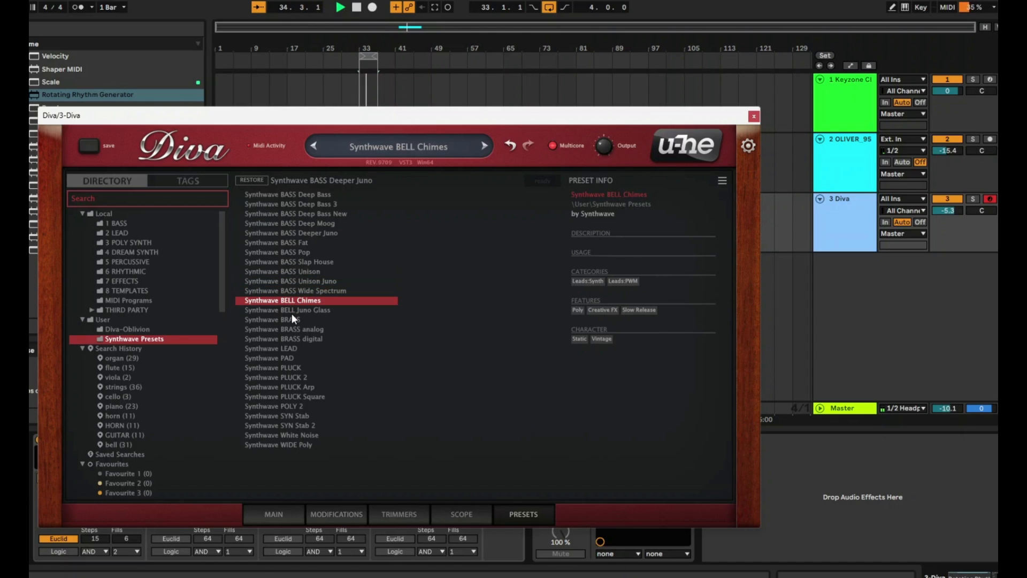
{"action": "left_click", "coordinate": [291, 314]}
{"action": "left_click", "coordinate": [286, 326]}
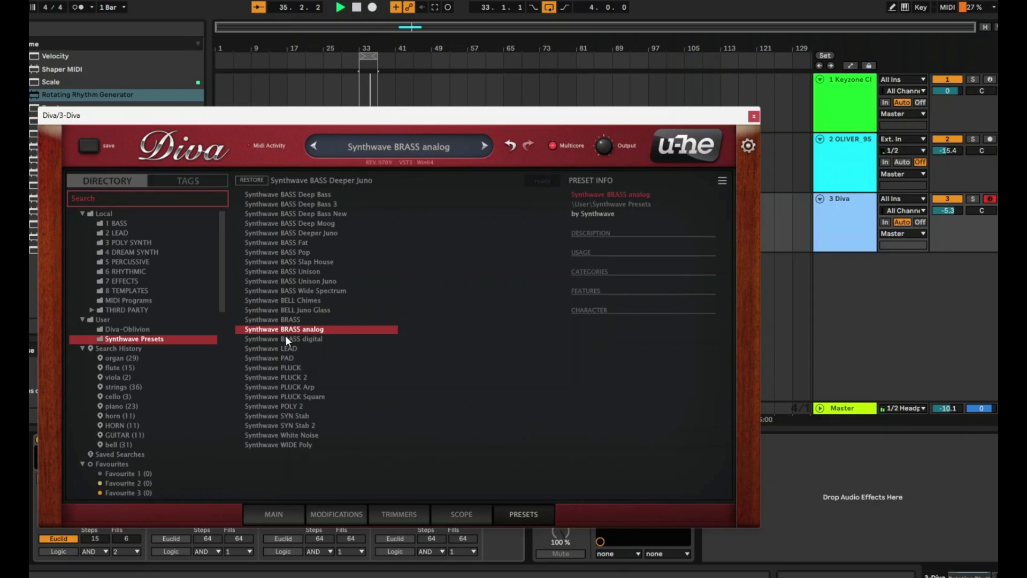
{"action": "left_click", "coordinate": [285, 338]}
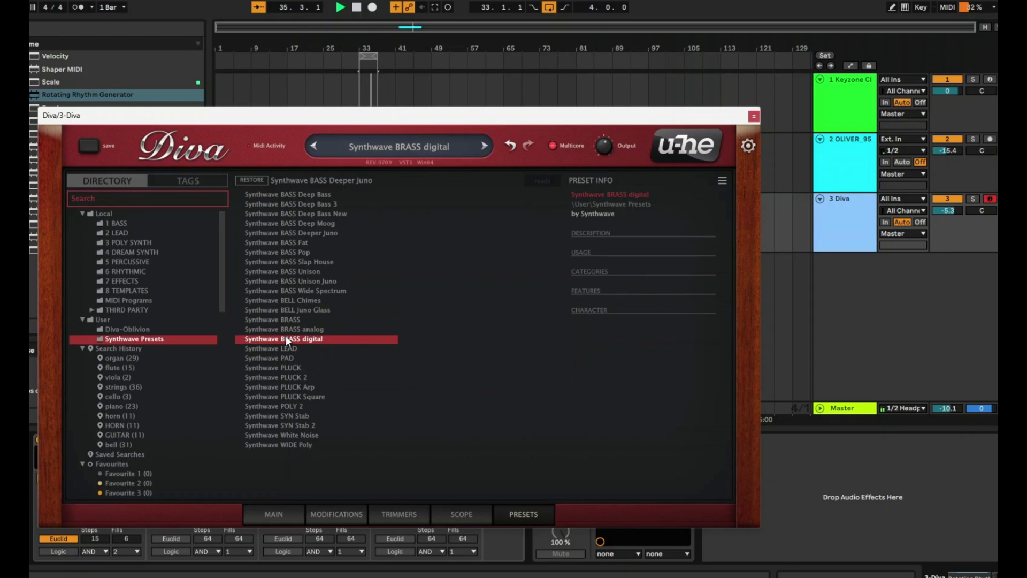
- Adjust the Uhbie cutoff, set envelope 1's release to 24 and sustain to 77 in Diva's main settings, and close the synth window
{"action": "left_click", "coordinate": [281, 515]}
{"action": "left_click_drag", "start_coordinate": [430, 206], "coordinate": [476, 259]}
{"action": "left_click_drag", "start_coordinate": [601, 207], "coordinate": [655, 225]}
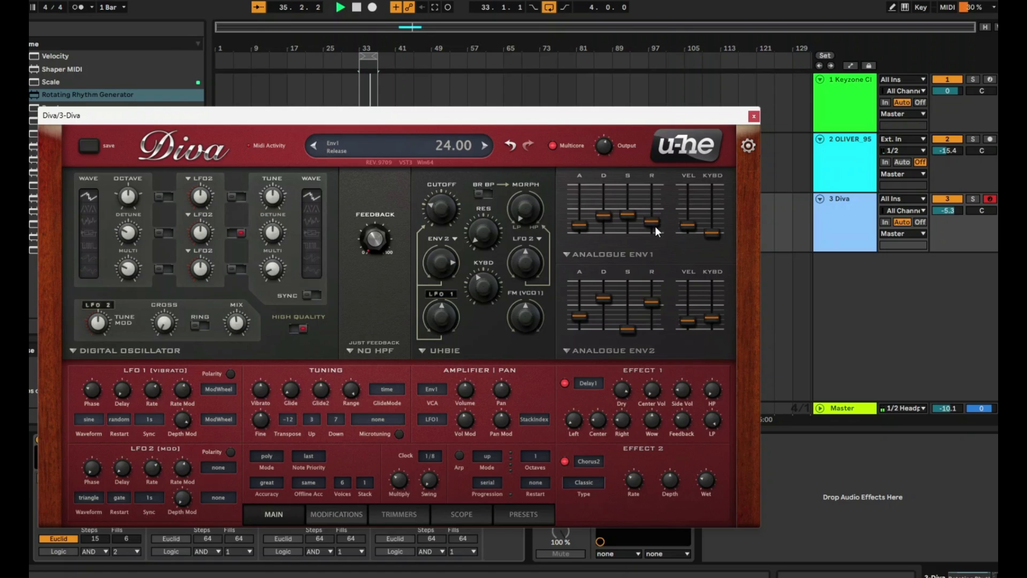
{"action": "left_click_drag", "start_coordinate": [438, 213], "coordinate": [436, 195]}
{"action": "left_click_drag", "start_coordinate": [629, 214], "coordinate": [626, 196]}
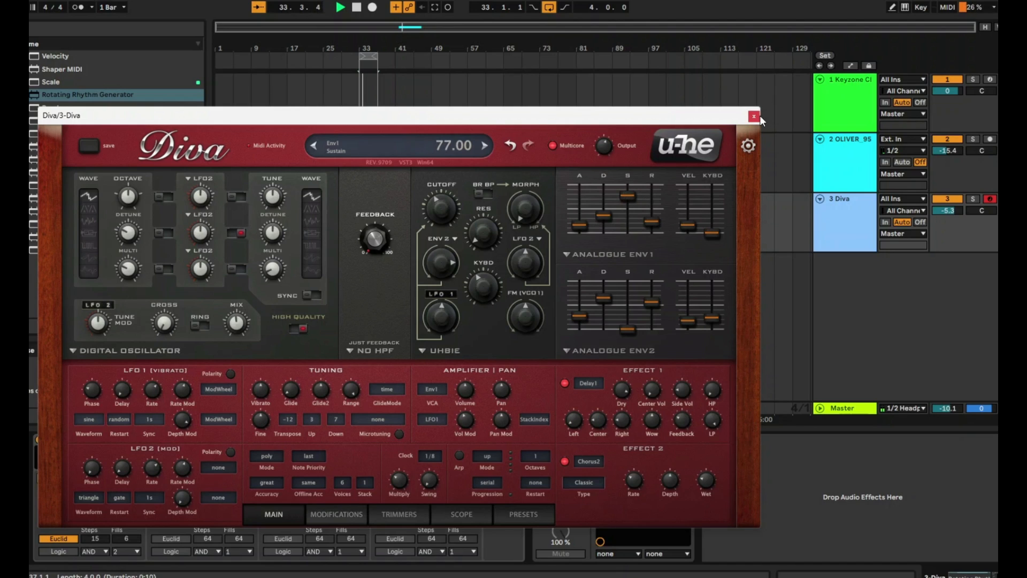
{"action": "left_click", "coordinate": [753, 117]}
- Replace Diva on track 3 with the SonicProjects OP-X PRO-3 instrument while playback is stopped, and restart playback
{"action": "key", "text": "space"}
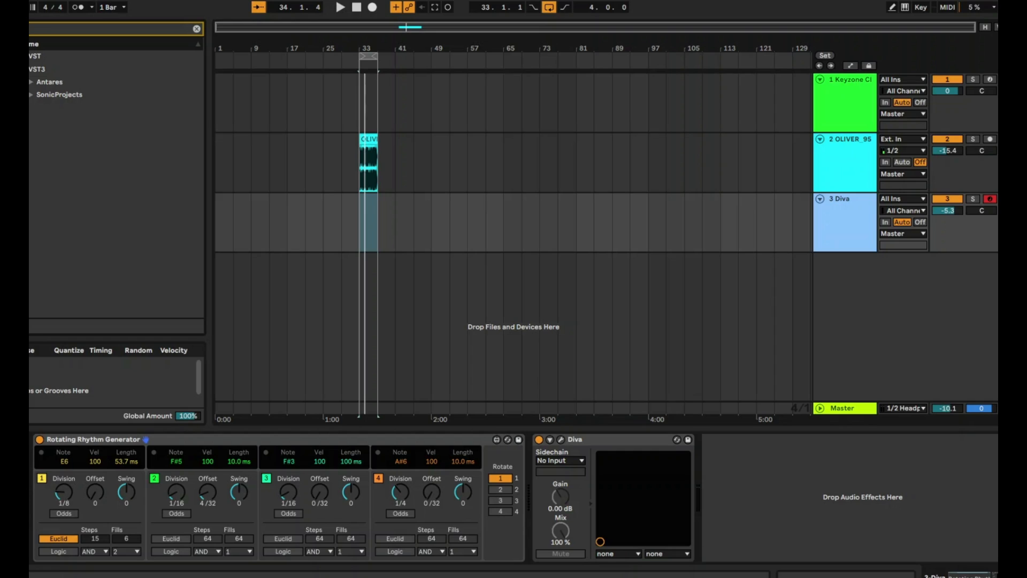
{"action": "left_click", "coordinate": [34, 95]}
{"action": "left_click", "coordinate": [62, 106]}
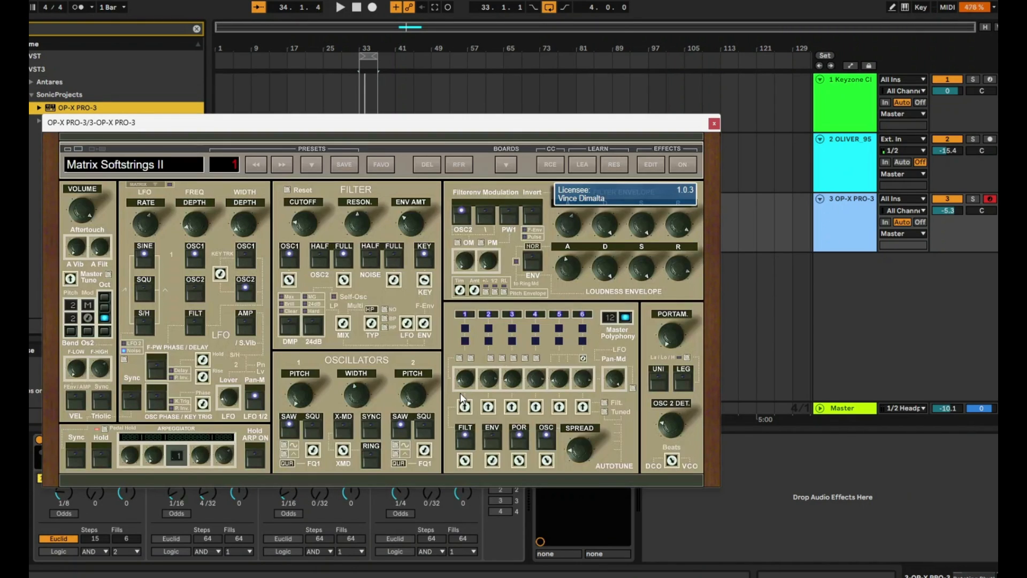
{"action": "key", "text": "space"}
- Audition OB-8 Brass Ensemble and Prophet Warm Brass from OP-X PRO-3's B_Brass bank and load OB Punchy Brass
{"action": "left_click", "coordinate": [313, 166]}
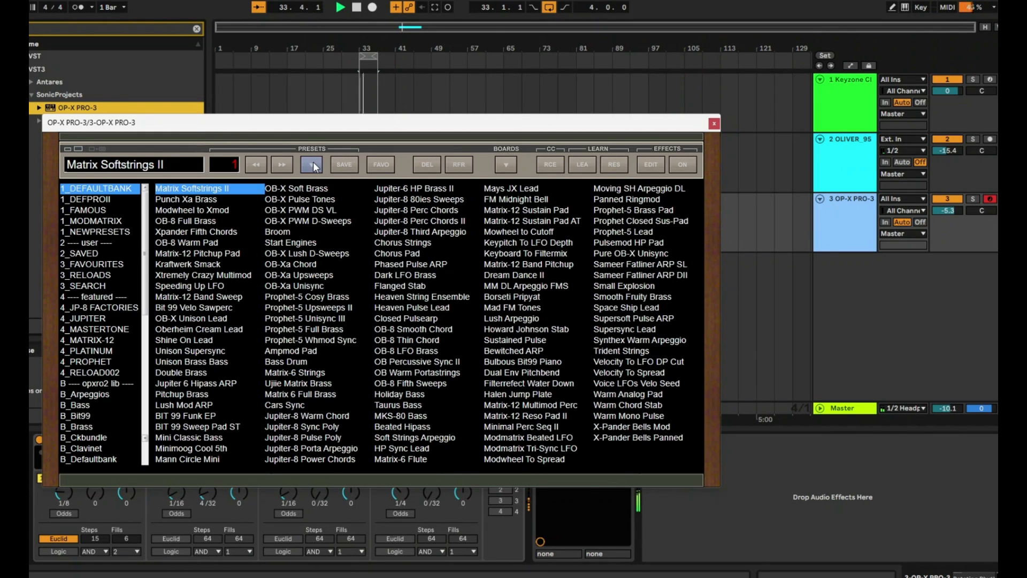
{"action": "left_click", "coordinate": [96, 426]}
{"action": "left_click", "coordinate": [196, 256]}
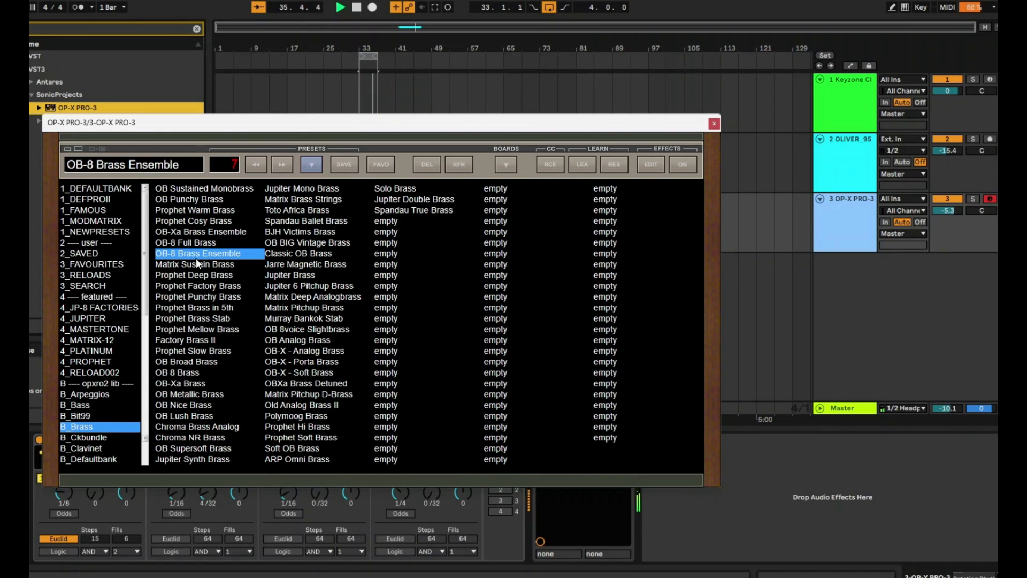
{"action": "left_click", "coordinate": [215, 210]}
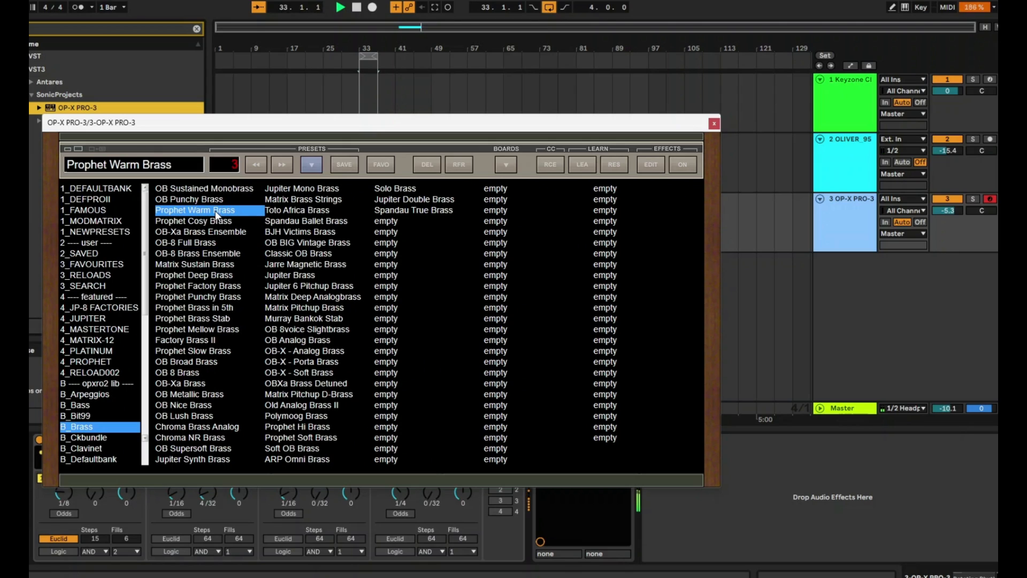
{"action": "left_click", "coordinate": [216, 202]}
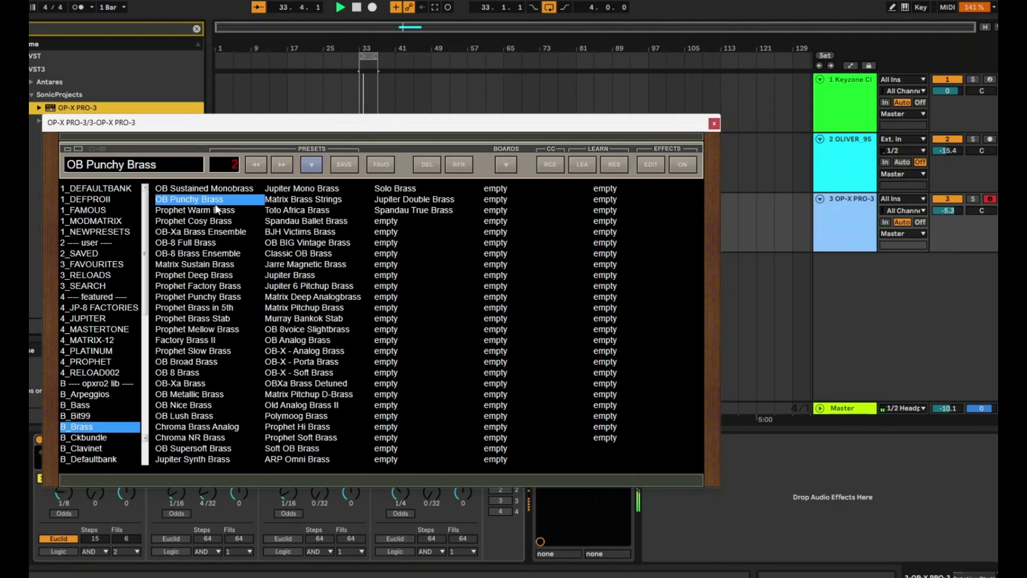
{"action": "left_click", "coordinate": [308, 167]}
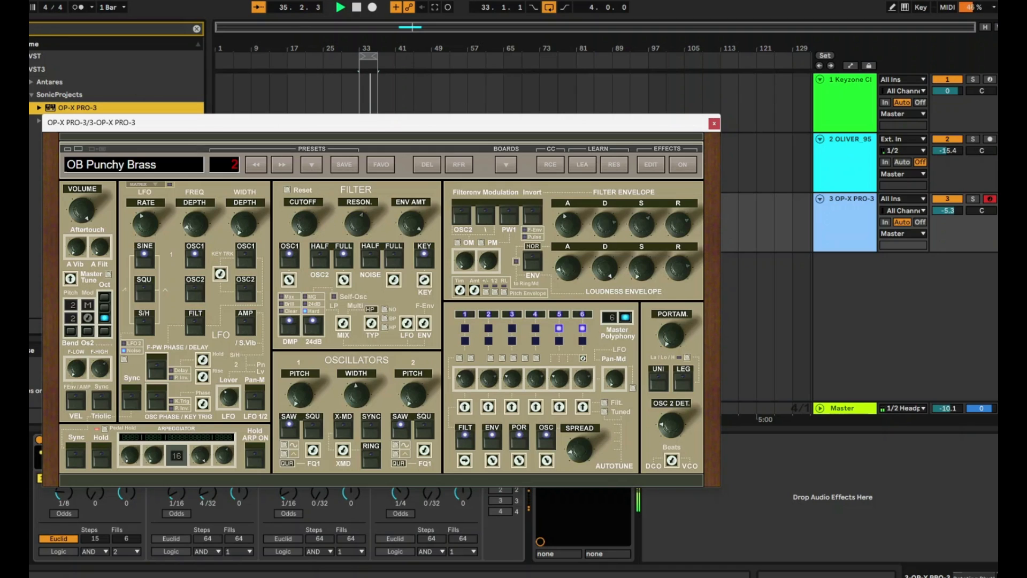
- Adjust the attack, decay and sustain of OP-X PRO-3's filter envelope and close the synth window
{"action": "left_click", "coordinate": [29, 0]}
{"action": "left_click", "coordinate": [96, 66]}
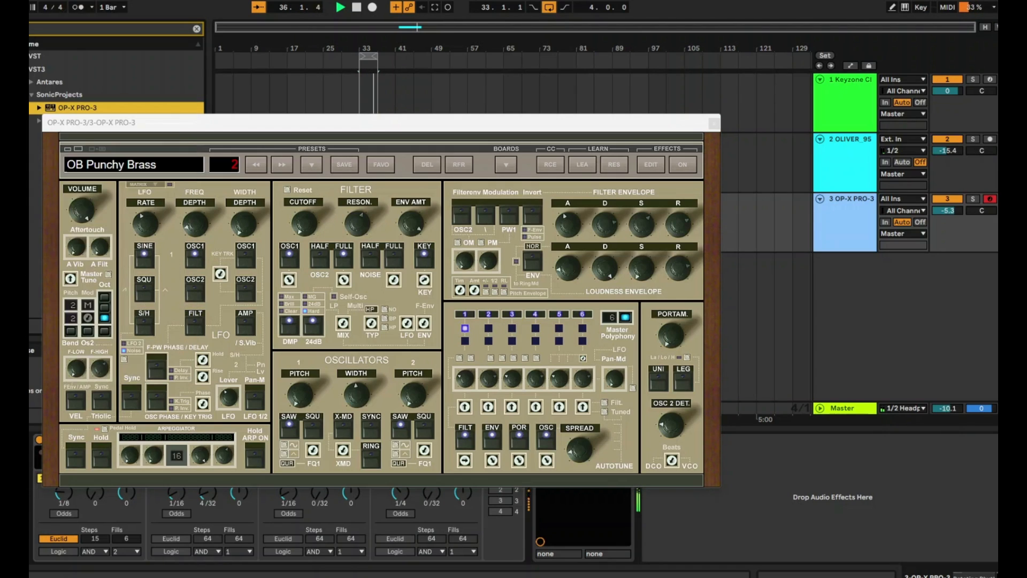
{"action": "left_click_drag", "start_coordinate": [573, 225], "coordinate": [556, 319]}
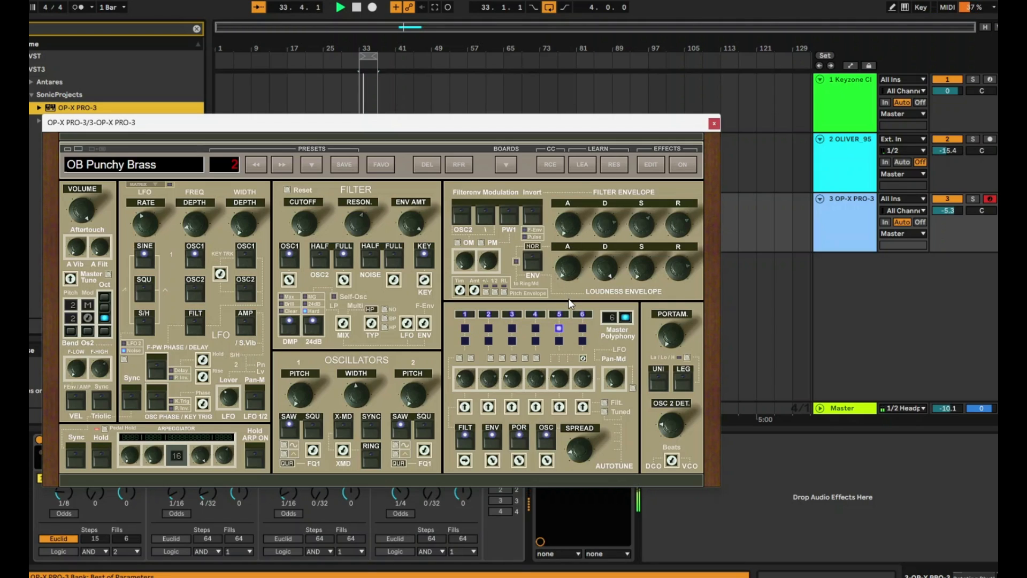
{"action": "left_click_drag", "start_coordinate": [601, 239], "coordinate": [599, 275]}
{"action": "left_click_drag", "start_coordinate": [645, 231], "coordinate": [639, 271]}
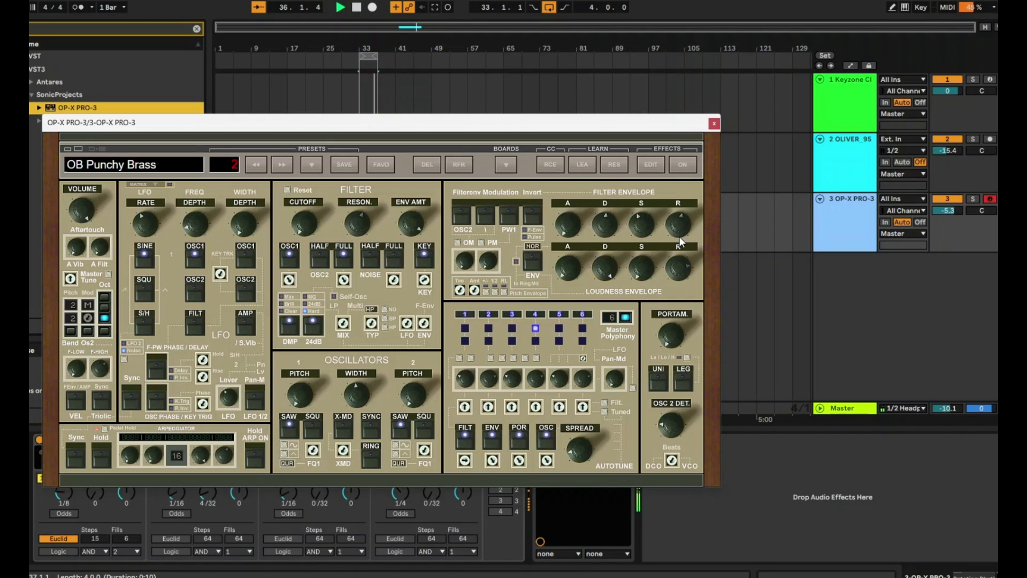
{"action": "left_click", "coordinate": [715, 124]}
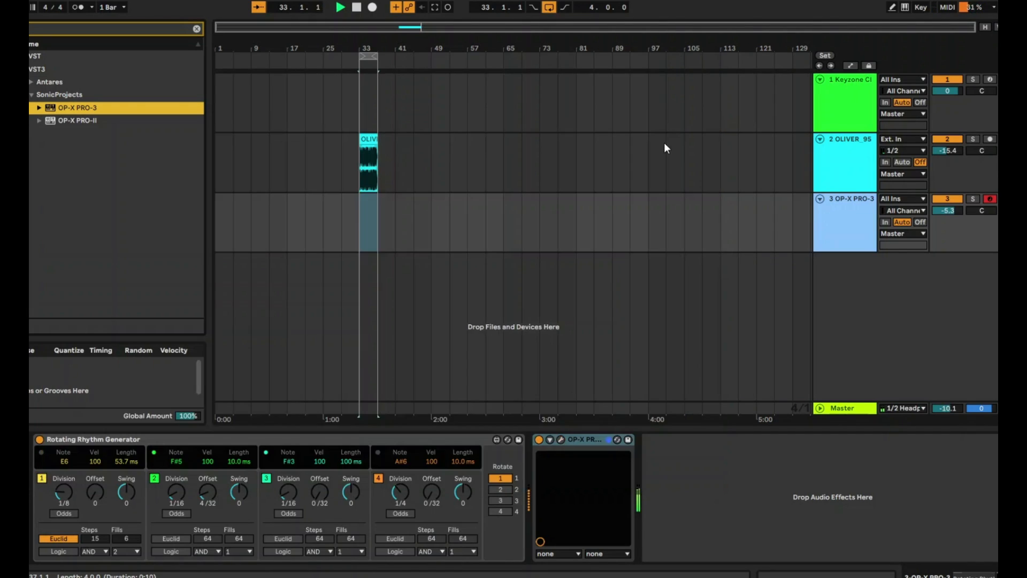
- Set the notes of sequencers 1 to 4 to C4, D#4, D#3 and F5 in the Rotating Rhythm Generator
{"action": "left_click", "coordinate": [294, 461]}
{"action": "left_click_drag", "start_coordinate": [294, 461], "coordinate": [293, 465]}
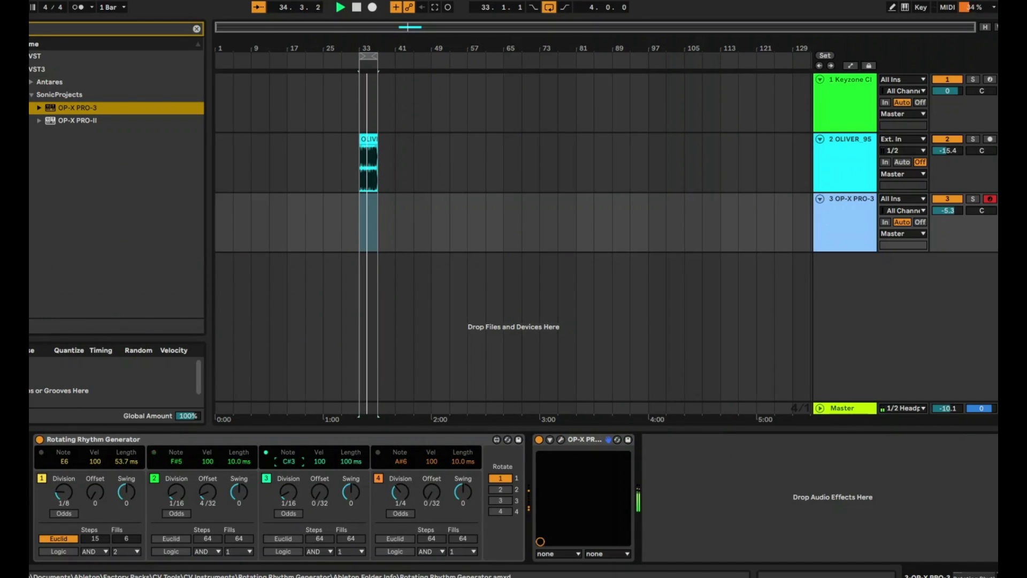
{"action": "left_click", "coordinate": [400, 461]}
{"action": "left_click_drag", "start_coordinate": [400, 461], "coordinate": [400, 488]}
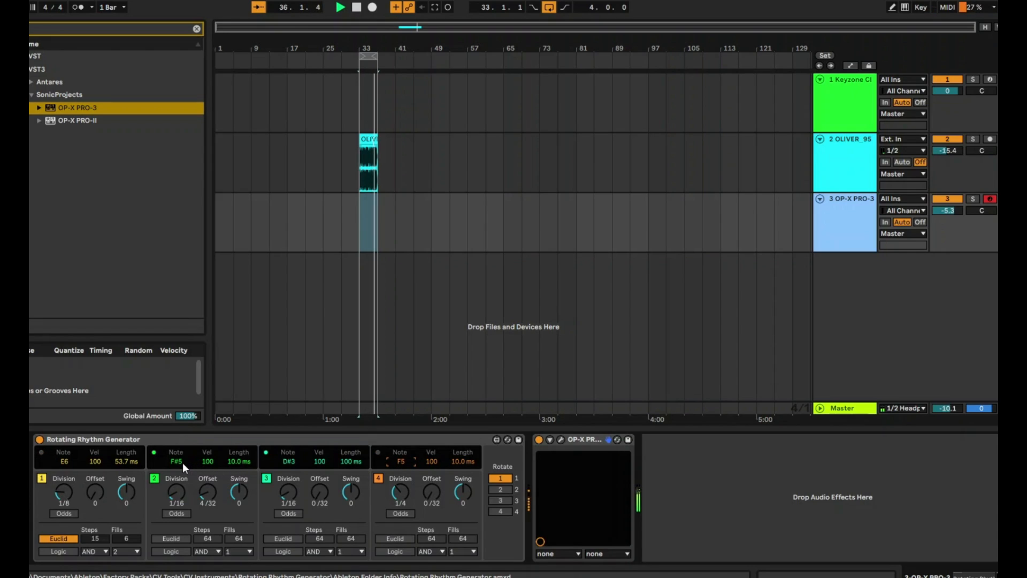
{"action": "left_click_drag", "start_coordinate": [178, 465], "coordinate": [178, 489]}
{"action": "left_click_drag", "start_coordinate": [67, 462], "coordinate": [66, 481]}
- Try rotations 2, 3 and 4 of the Rotating Rhythm Generator and return it to rotation 1
{"action": "left_click", "coordinate": [502, 489]}
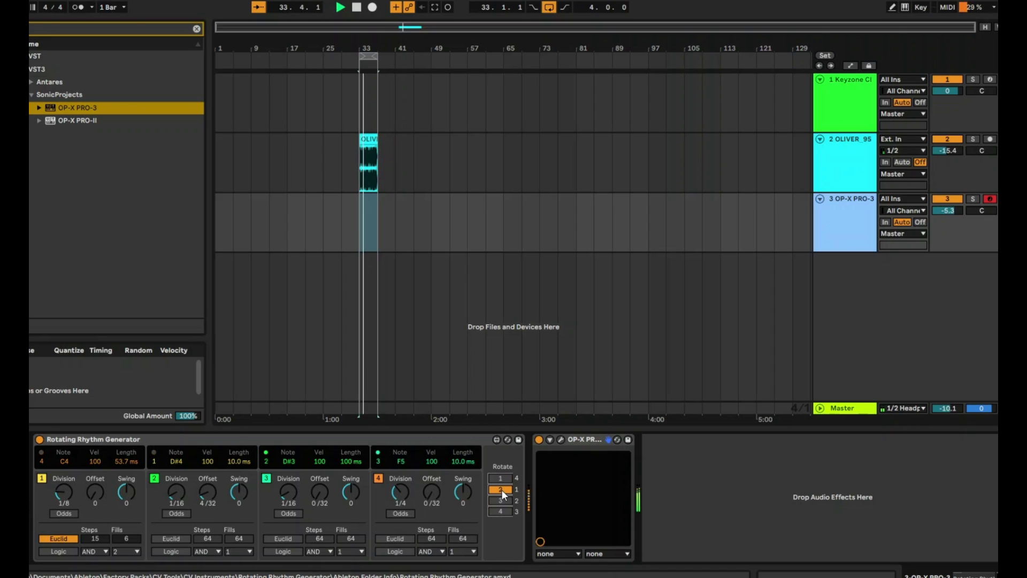
{"action": "left_click", "coordinate": [501, 499]}
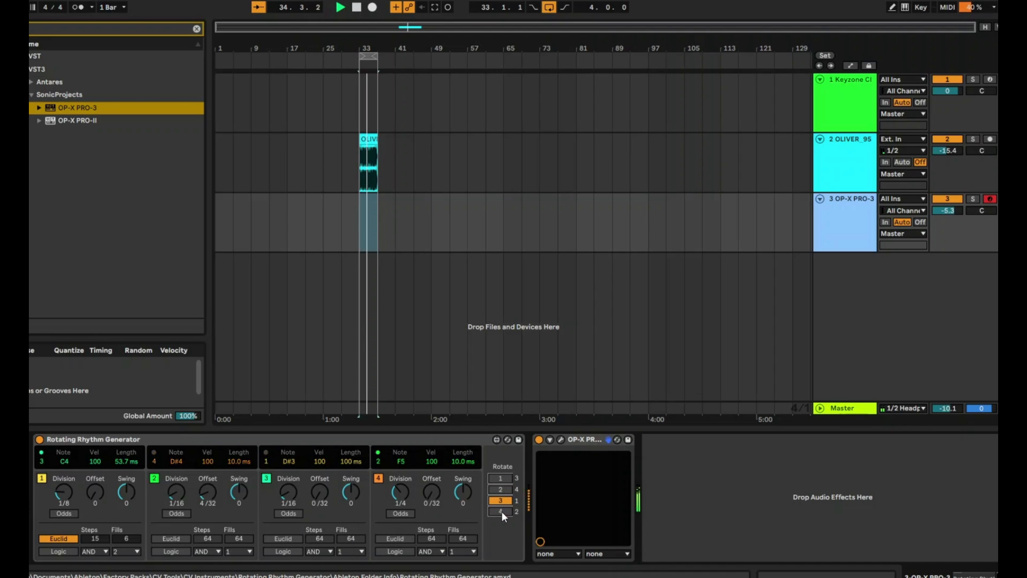
{"action": "left_click", "coordinate": [502, 511]}
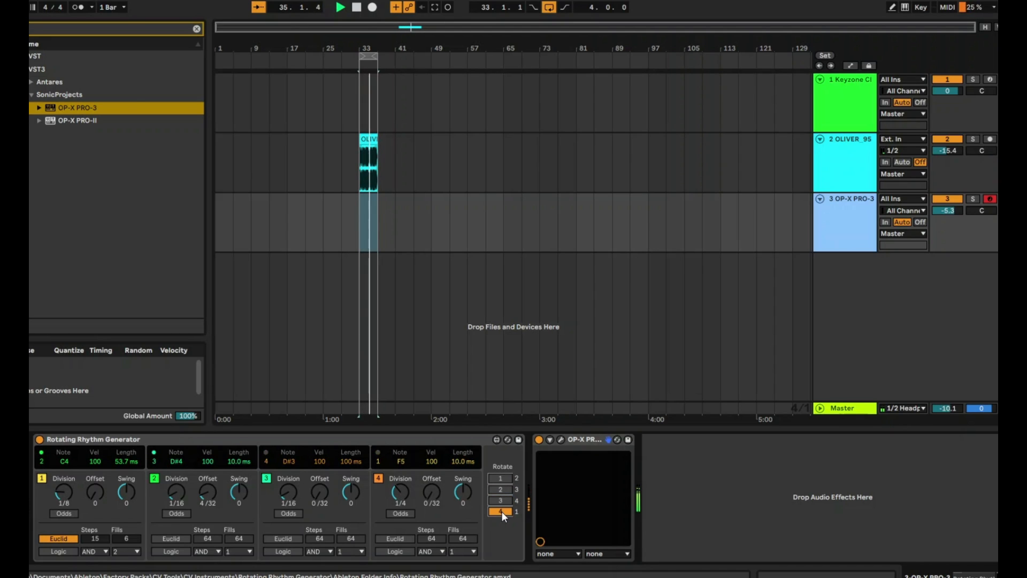
{"action": "left_click", "coordinate": [498, 477]}
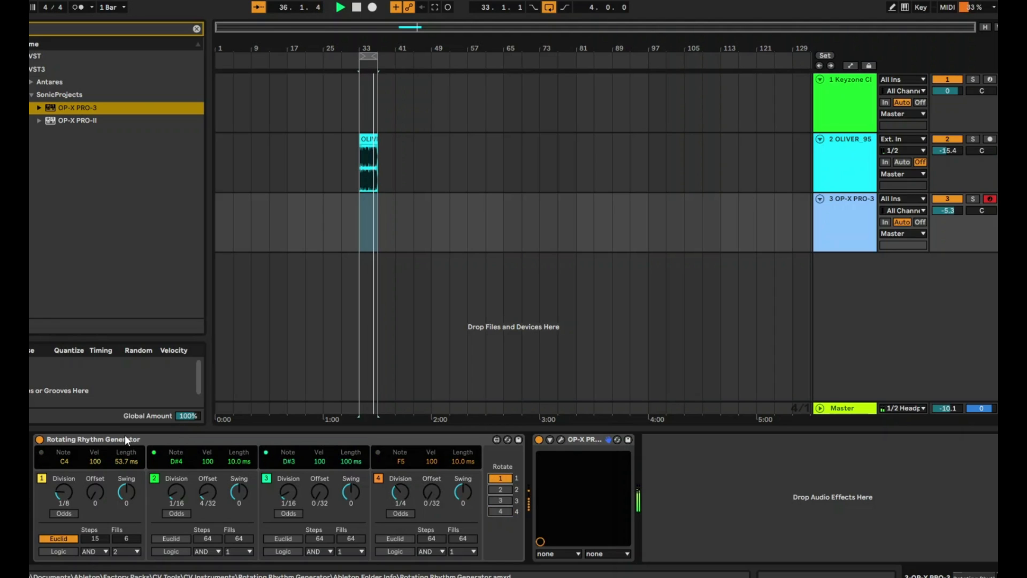
- Set sequencer 1 to a 1/16 division, 100 ms length, note D#2 and an offset of 2
{"action": "left_click", "coordinate": [66, 486]}
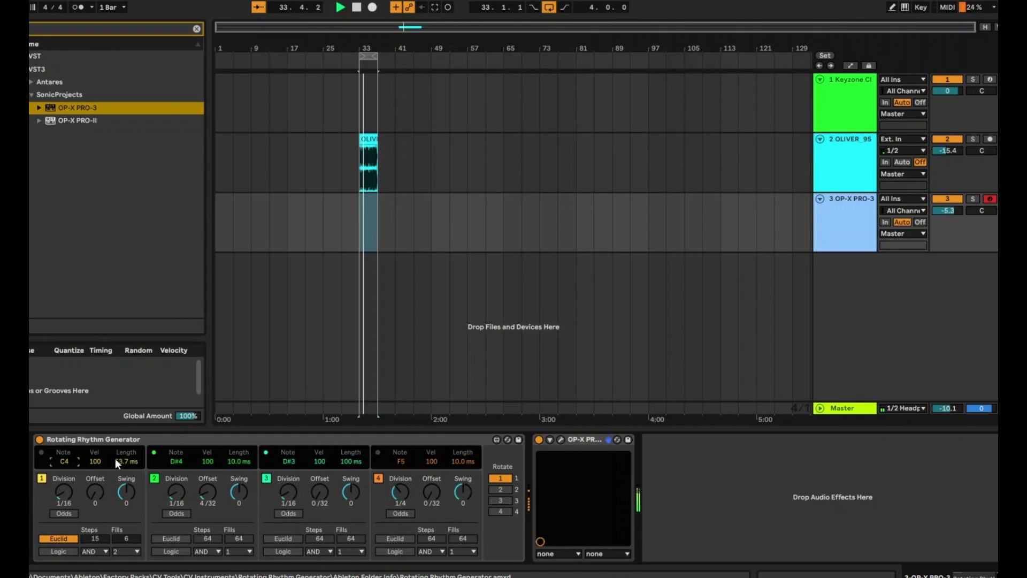
{"action": "left_click_drag", "start_coordinate": [127, 461], "coordinate": [126, 441]}
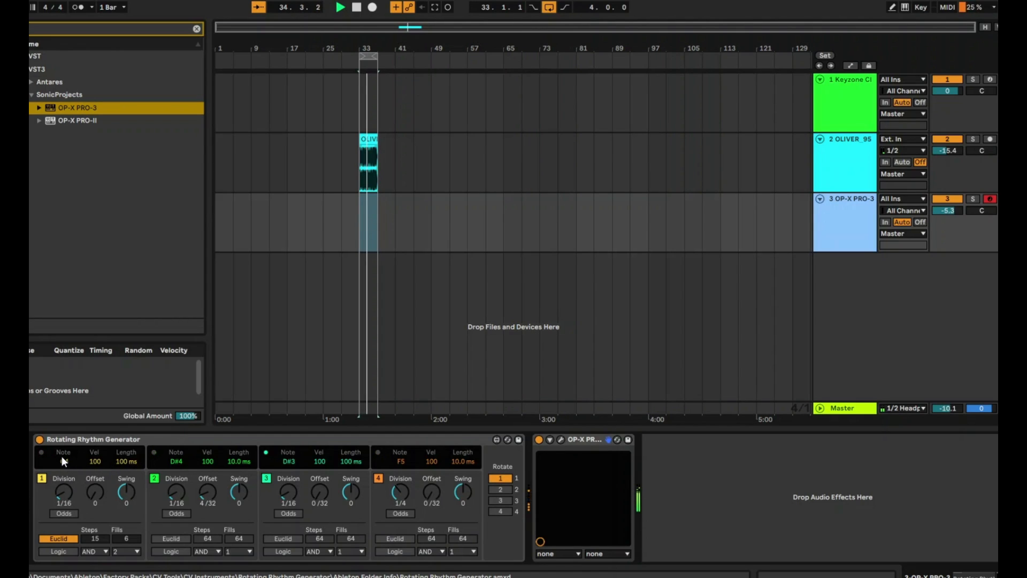
{"action": "mouse_move", "coordinate": [60, 462]}
{"action": "left_mouse_down"}
{"action": "mouse_move", "coordinate": [60, 480]}
{"action": "mouse_move", "coordinate": [56, 460]}
{"action": "left_mouse_up"}
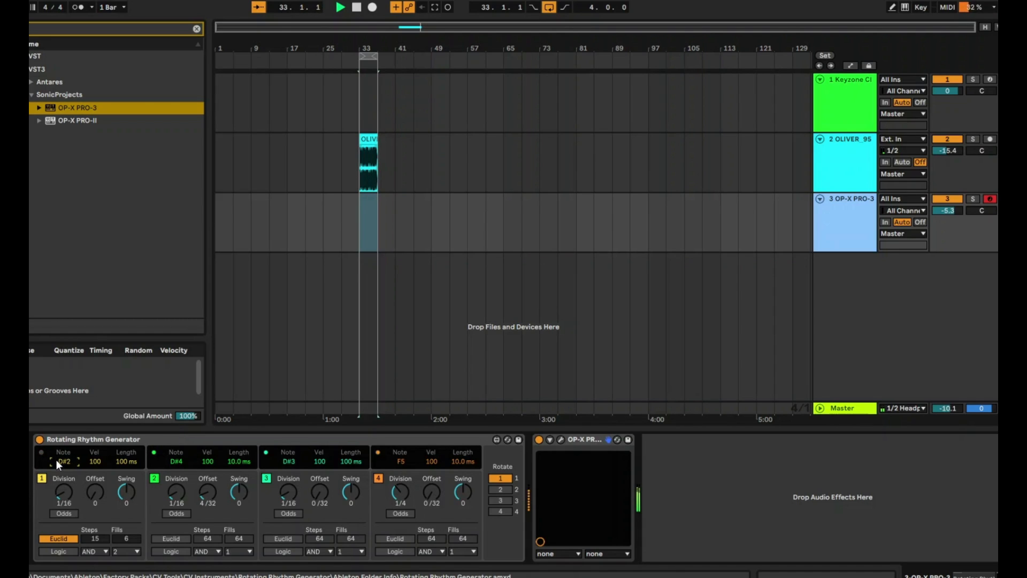
{"action": "left_click_drag", "start_coordinate": [101, 492], "coordinate": [101, 487]}
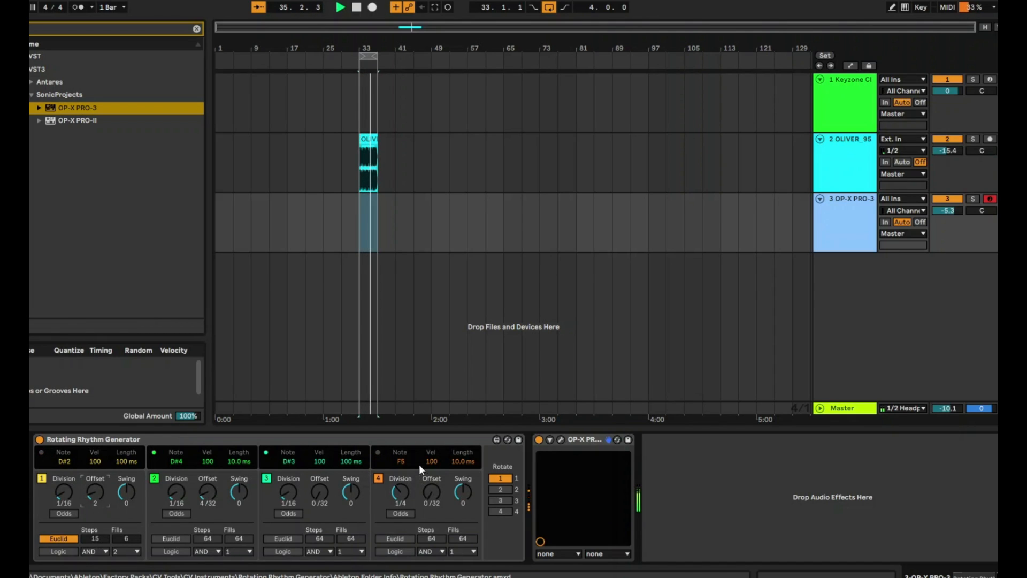
- Set the velocities of sequencers 4, 3 and 2 to 70, 68 and 72, and sequencer 2's note to F-1
{"action": "left_click_drag", "start_coordinate": [431, 461], "coordinate": [431, 490]}
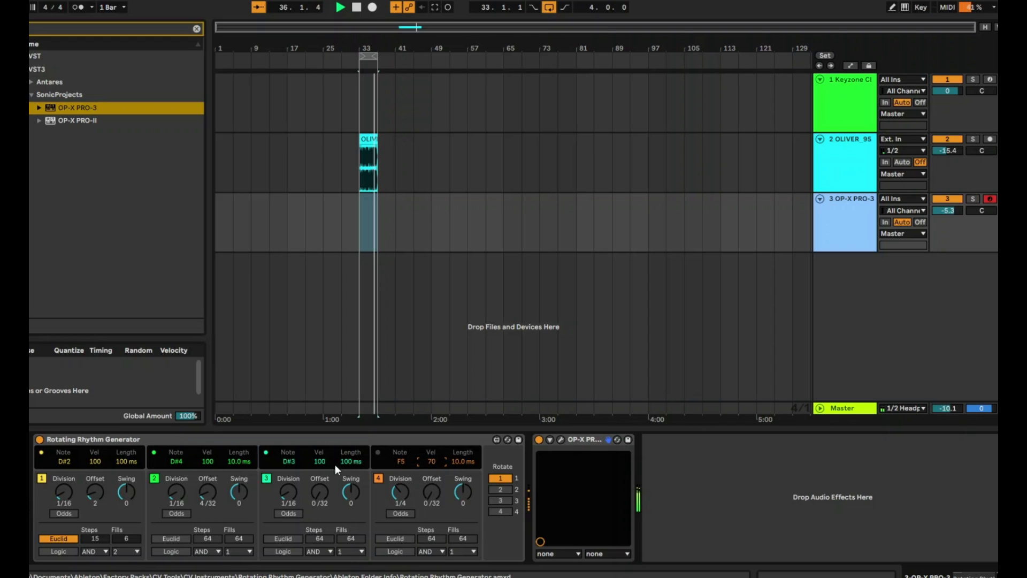
{"action": "left_click_drag", "start_coordinate": [320, 461], "coordinate": [319, 478]}
{"action": "left_click_drag", "start_coordinate": [208, 462], "coordinate": [187, 506]}
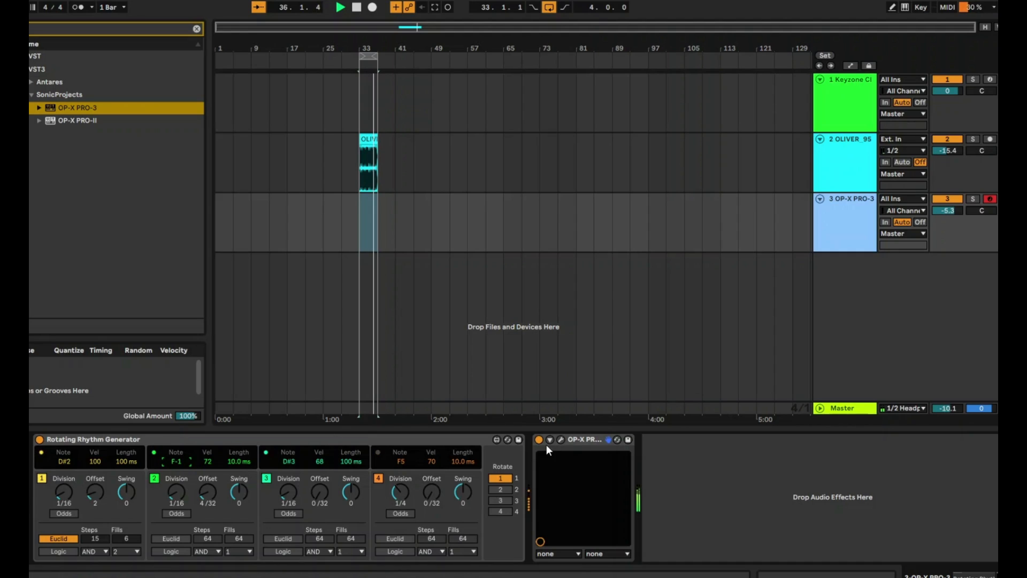
- Reset track 3's volume to 0 and switch the Rotating Rhythm Generator to rotation 2
{"action": "double_click", "coordinate": [953, 209]}
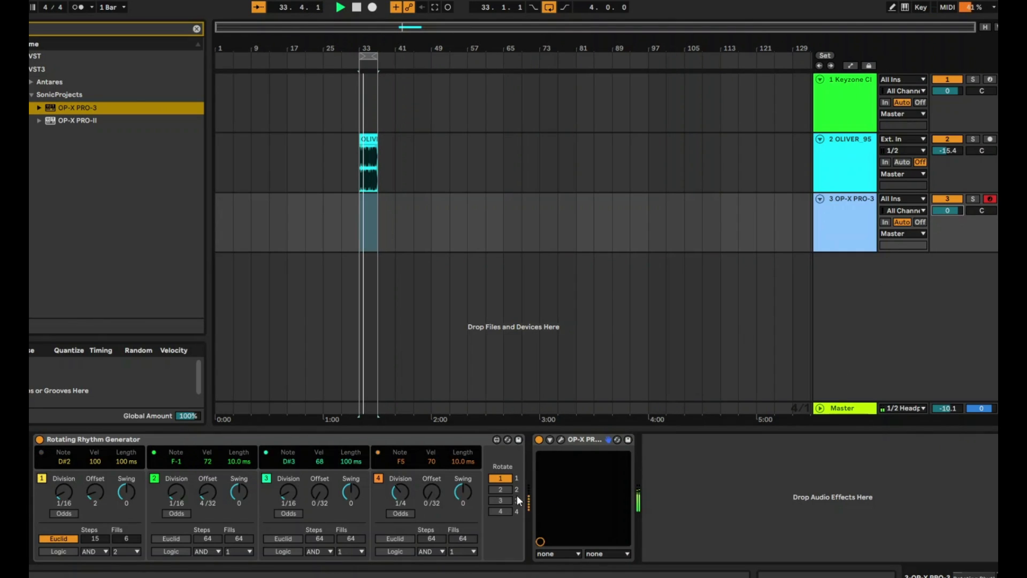
{"action": "left_click", "coordinate": [502, 490]}
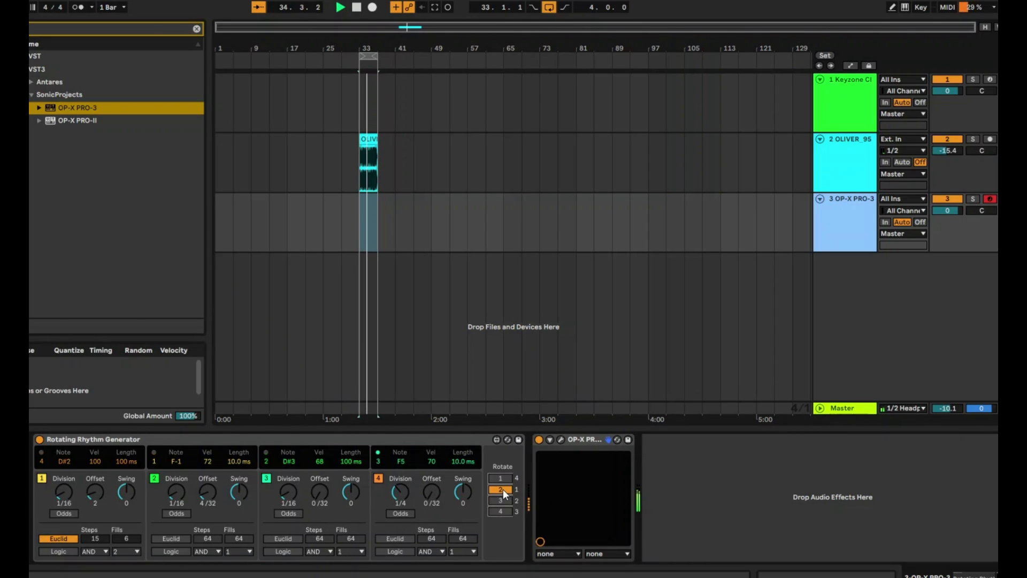
- Set sequencer 4 to note C#2 with a 1/6 division, and set sequencer 3's division to 1/6
{"action": "left_click", "coordinate": [429, 443]}
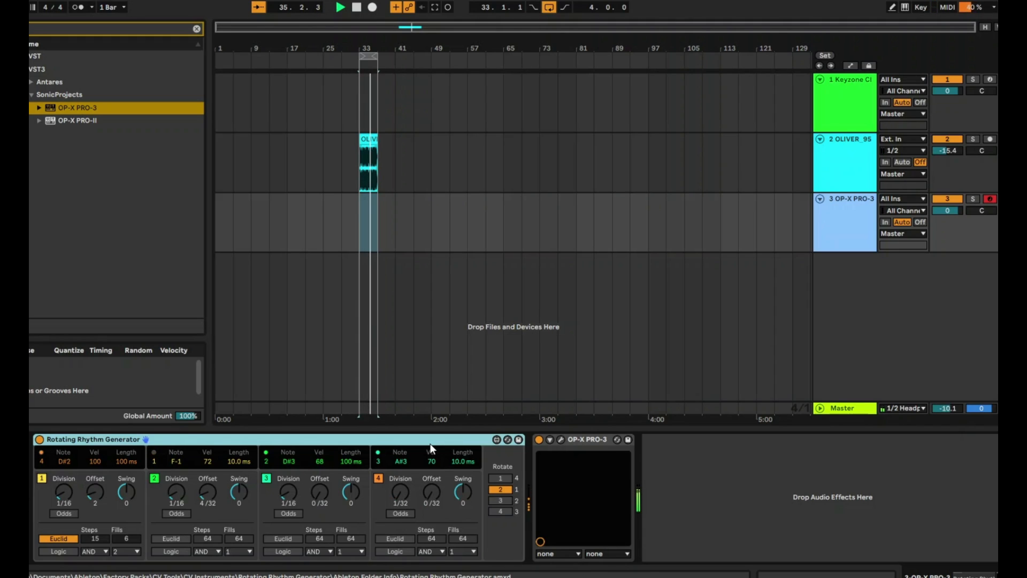
{"action": "left_click_drag", "start_coordinate": [397, 463], "coordinate": [397, 485]}
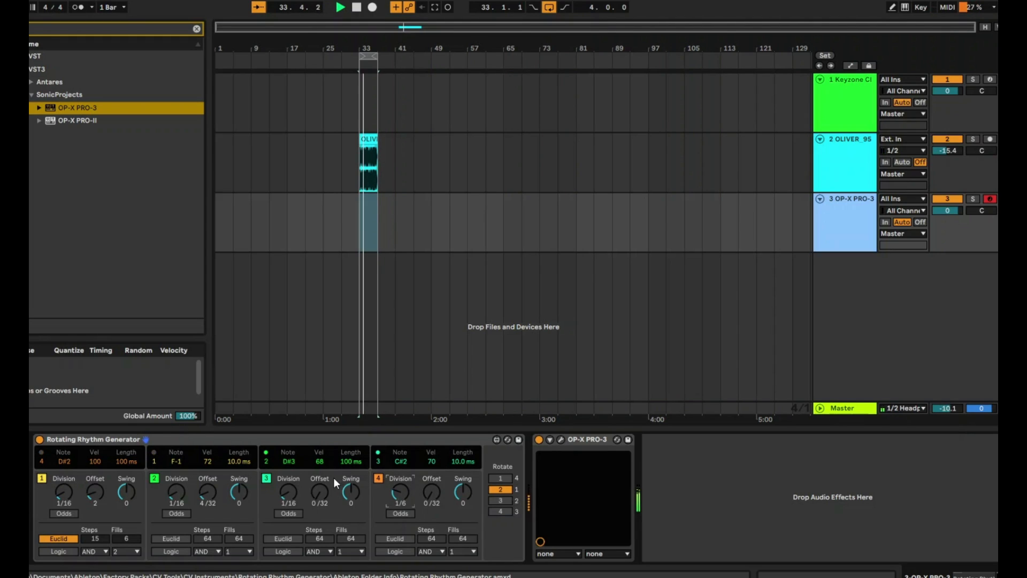
{"action": "left_click_drag", "start_coordinate": [292, 486], "coordinate": [290, 494]}
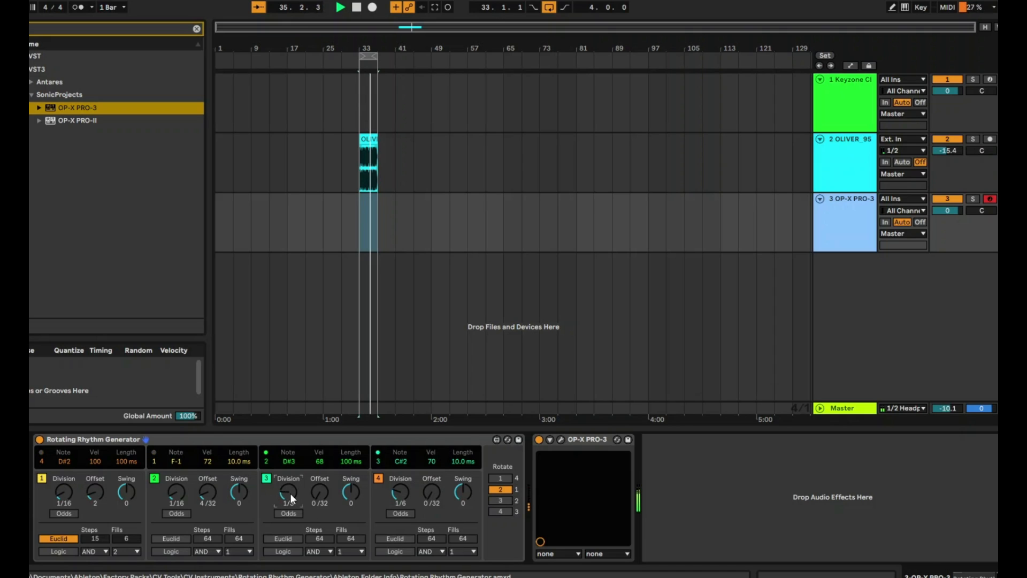
- Switch the Rotating Rhythm Generator to rotation 1, try rotations 3 and 4, and return to rotation 1
{"action": "left_click", "coordinate": [497, 479]}
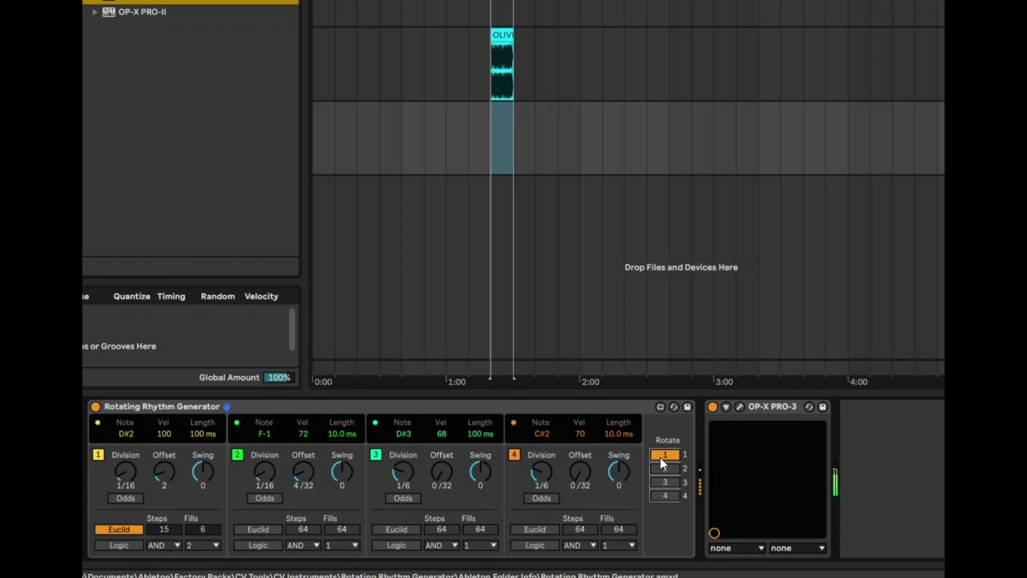
{"action": "left_click", "coordinate": [664, 483]}
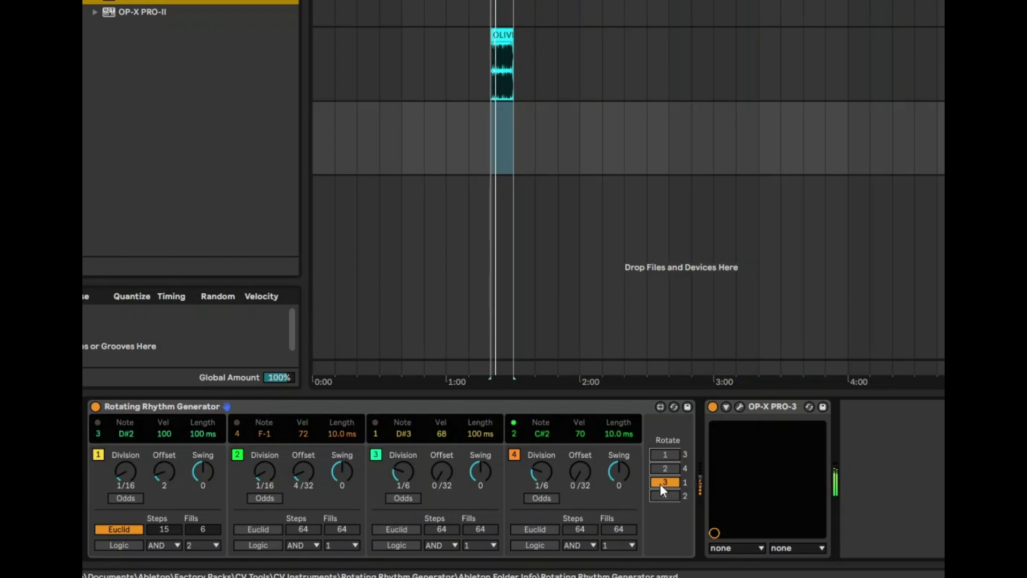
{"action": "left_click", "coordinate": [665, 494]}
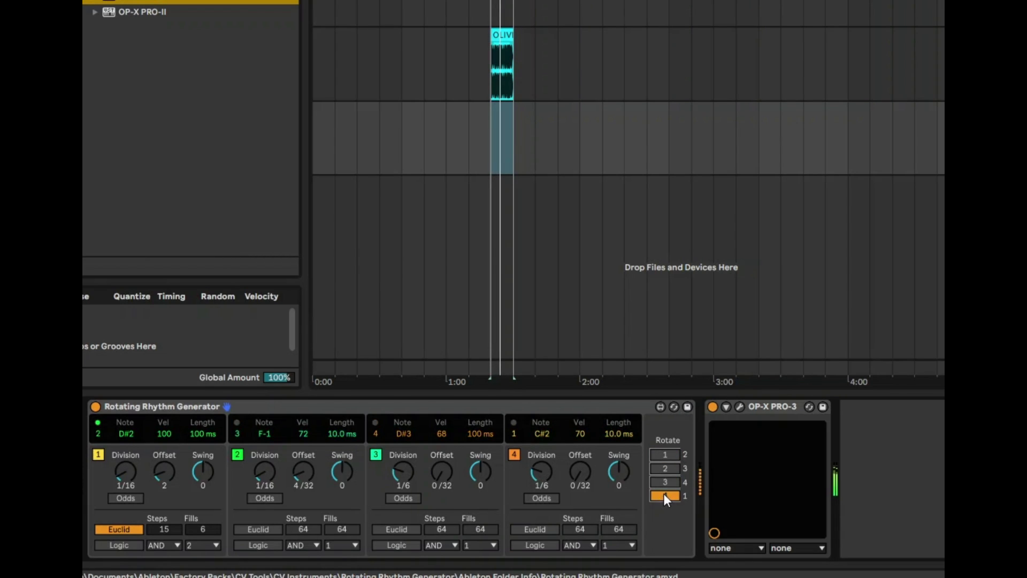
{"action": "left_click", "coordinate": [666, 455]}
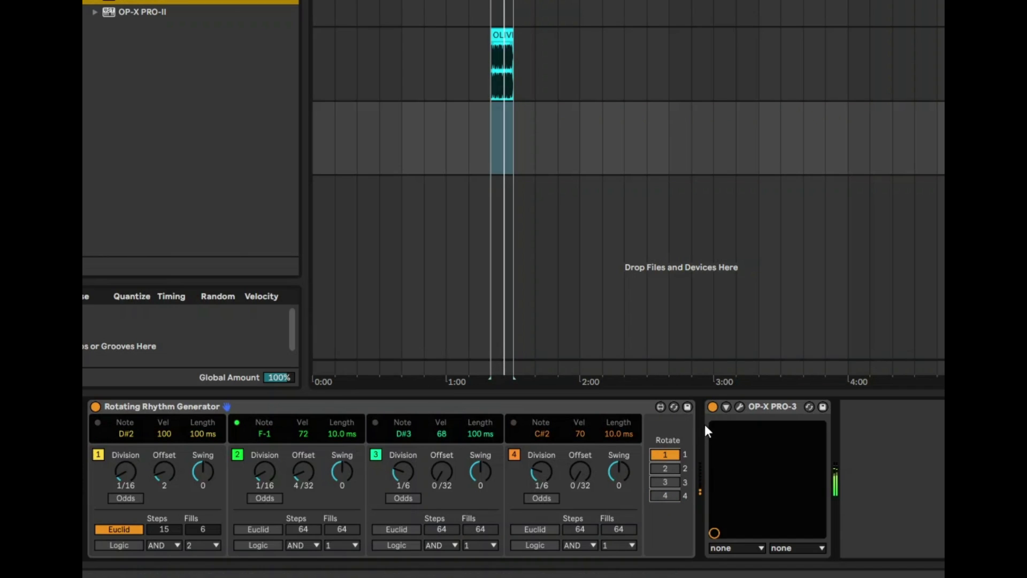
- Turn on OP-X PRO-3's effects and try its unison, portamento, legato, oscillator 2 detune and oscillator 1 pitch controls
{"action": "left_click", "coordinate": [739, 408]}
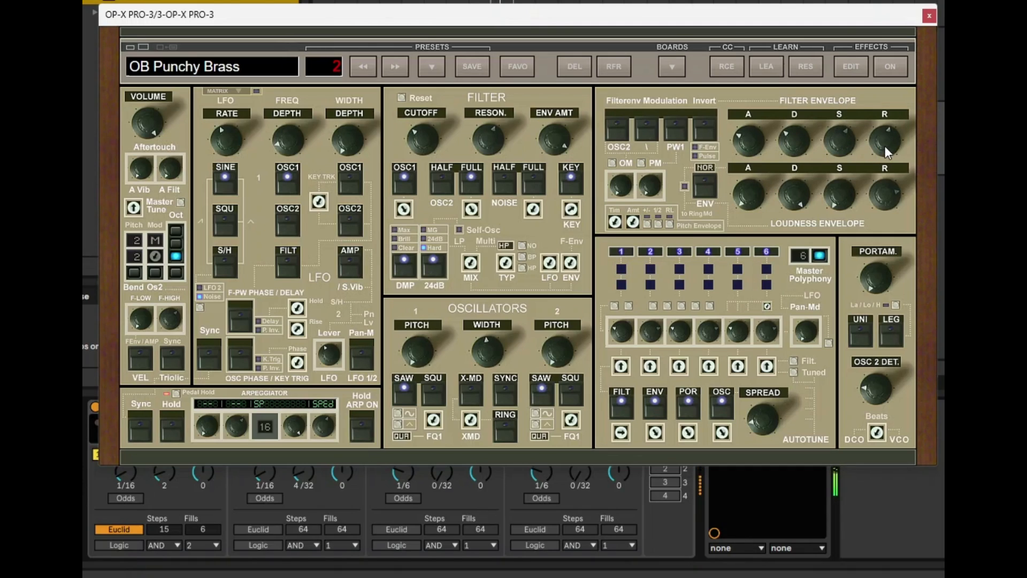
{"action": "left_click", "coordinate": [896, 71]}
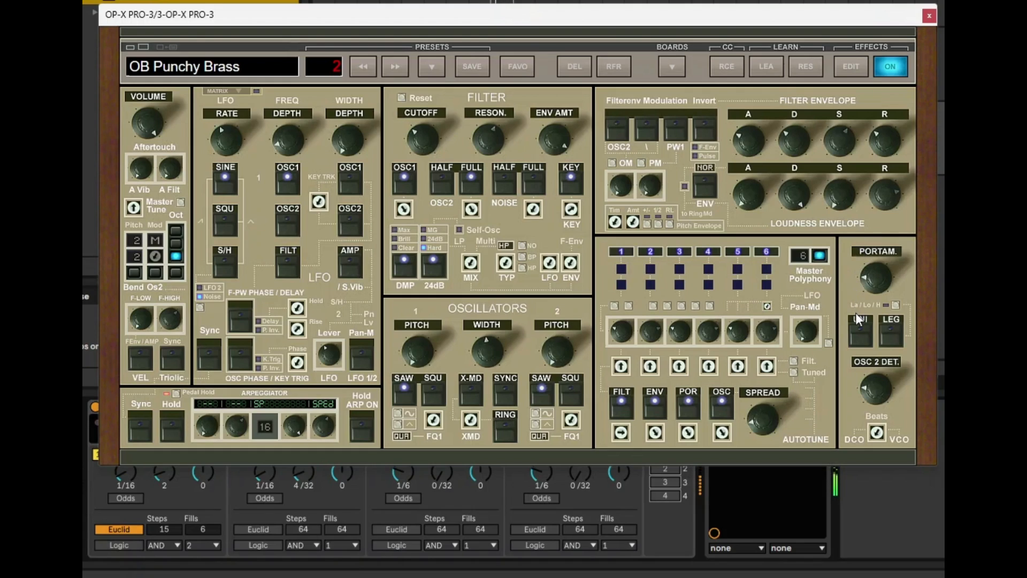
{"action": "left_click", "coordinate": [859, 340]}
{"action": "left_click", "coordinate": [857, 338]}
{"action": "left_click_drag", "start_coordinate": [870, 274], "coordinate": [871, 250]}
{"action": "left_click", "coordinate": [884, 332]}
{"action": "left_click", "coordinate": [890, 344]}
{"action": "left_click_drag", "start_coordinate": [878, 394], "coordinate": [877, 428]}
{"action": "left_click_drag", "start_coordinate": [418, 350], "coordinate": [414, 298]}
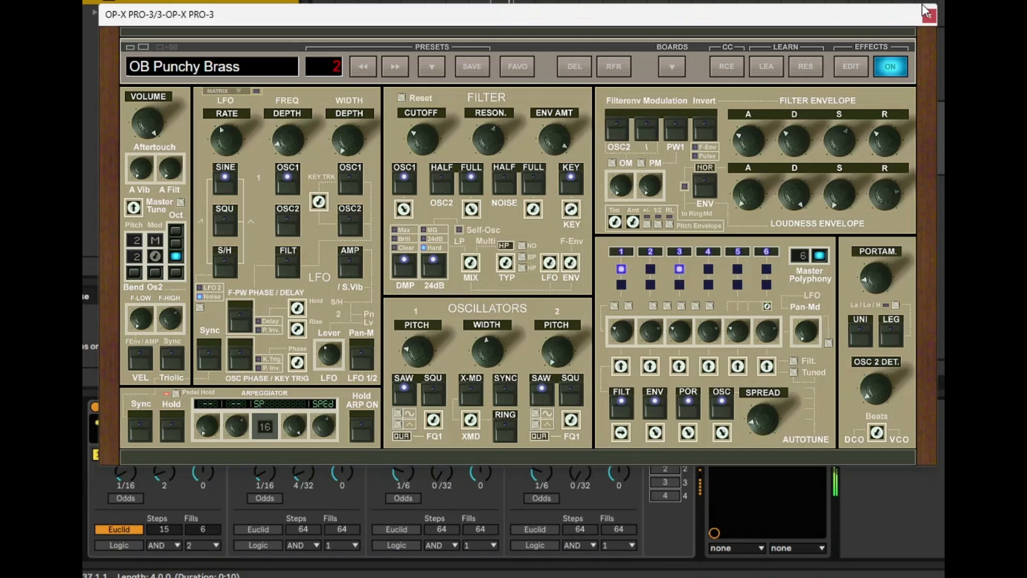
{"action": "left_click", "coordinate": [930, 15]}
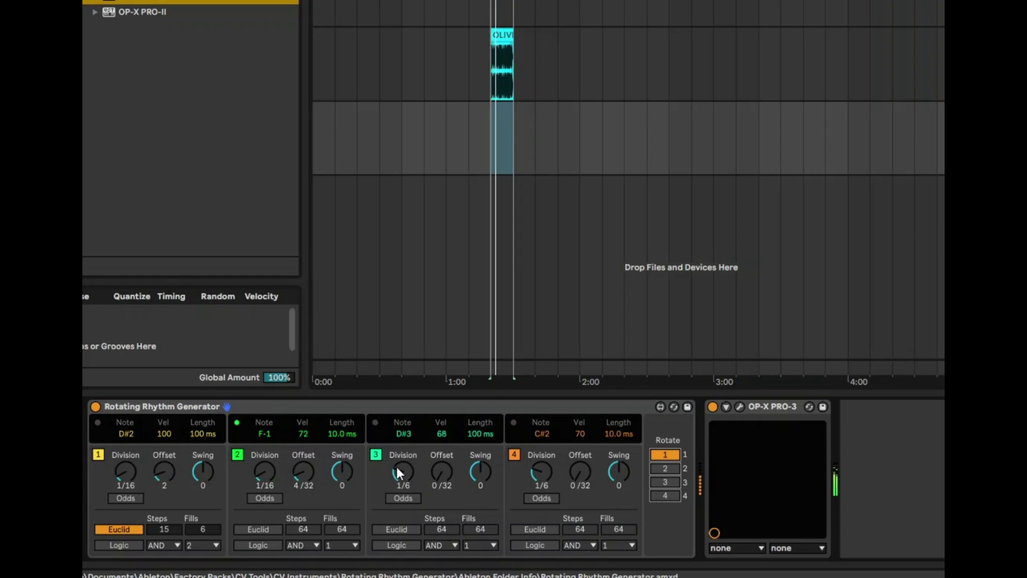
- Set sequencer 1's Euclid pattern to 34 steps and 20 fills, and sequencer 2's note to C#-2
{"action": "left_click", "coordinate": [178, 528]}
{"action": "left_click_drag", "start_coordinate": [165, 529], "coordinate": [203, 537]}
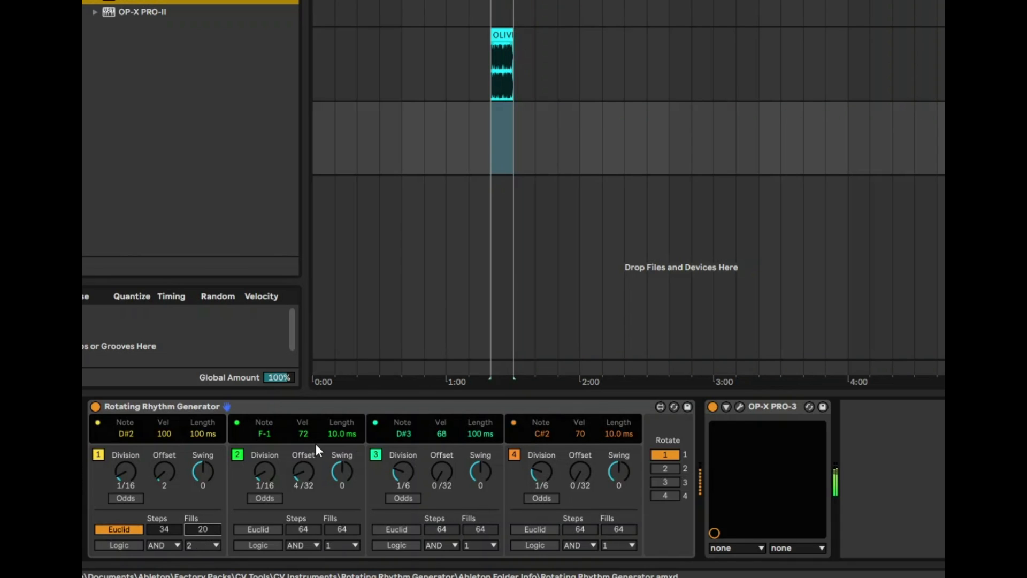
{"action": "left_click", "coordinate": [265, 434]}
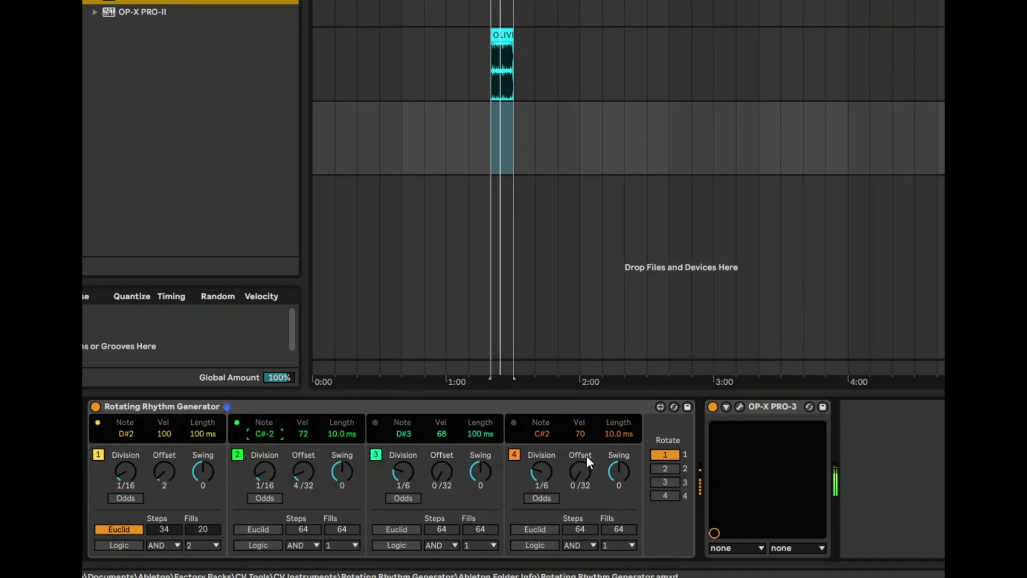
- Set the notes of sequencers 1, 3 and 4 to E0, E2 and C-2, and the divisions of sequencers 2 and 3 to 1/6 and 5/16
{"action": "left_click", "coordinate": [403, 434]}
{"action": "left_click_drag", "start_coordinate": [264, 472], "coordinate": [261, 473]}
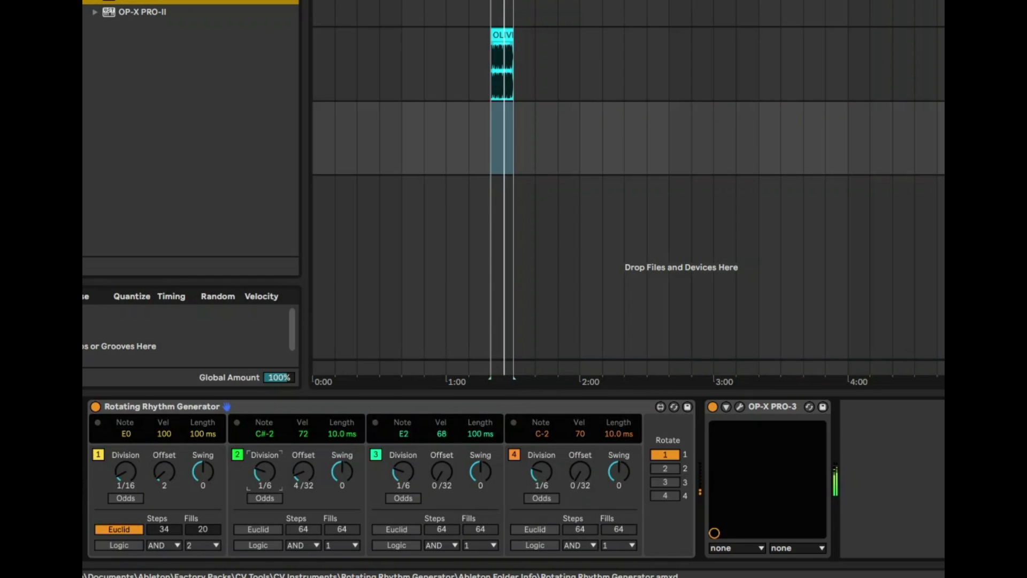
{"action": "left_click_drag", "start_coordinate": [393, 468], "coordinate": [393, 461]}
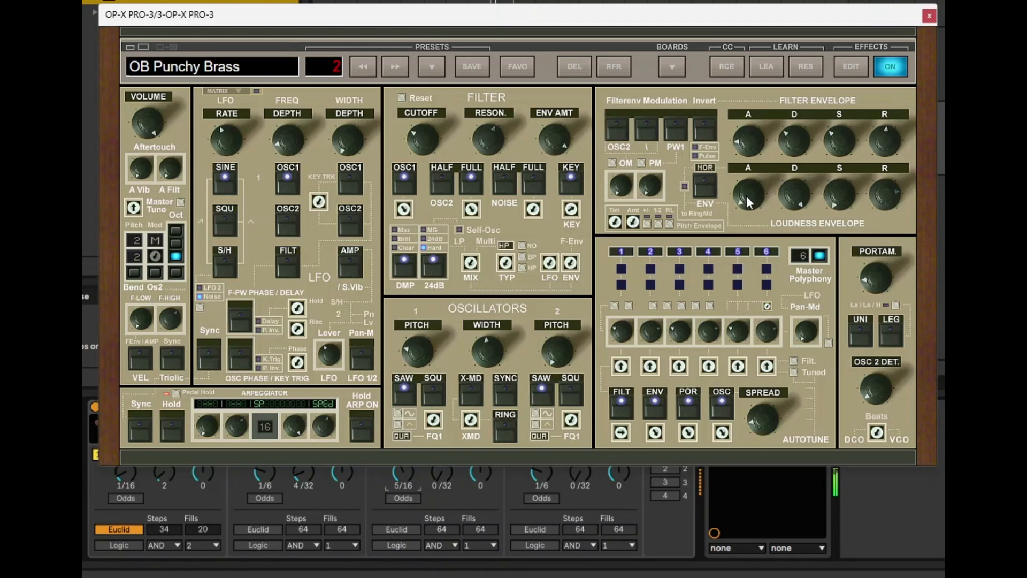
- Try OP-X PRO-3's filter cutoff and resonance, and enable the oscillator 2 half level and the square LFO wave
{"action": "left_click_drag", "start_coordinate": [434, 128], "coordinate": [435, 102]}
{"action": "left_click", "coordinate": [442, 184]}
{"action": "left_click_drag", "start_coordinate": [499, 142], "coordinate": [410, 257]}
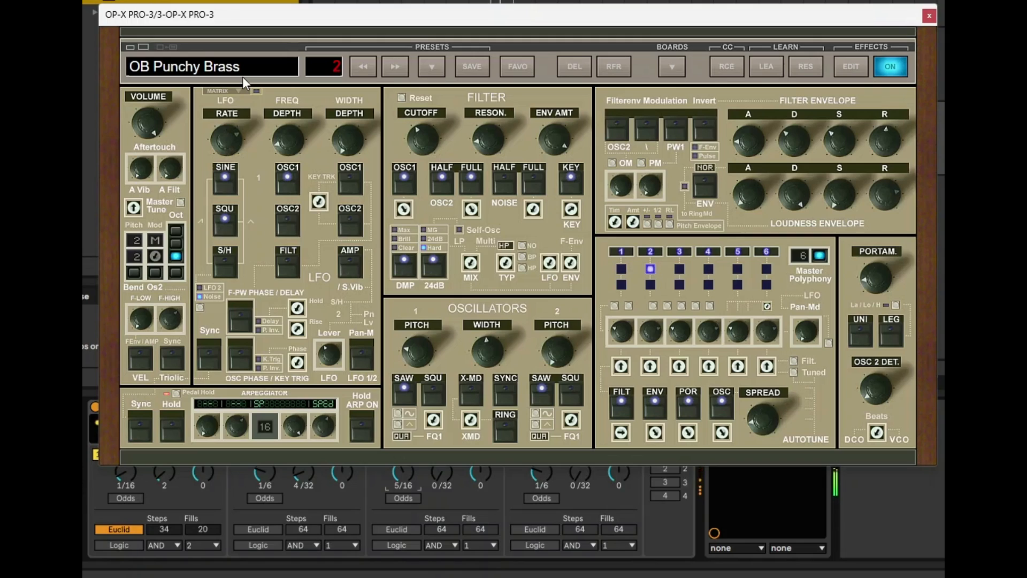
- Enable OP-X PRO-3's filter envelope modulation of oscillator 2 and try different filter envelope attack, decay and portamento amounts
{"action": "left_click_drag", "start_coordinate": [761, 140], "coordinate": [750, 95]}
{"action": "left_click", "coordinate": [619, 130]}
{"action": "left_click_drag", "start_coordinate": [796, 144], "coordinate": [797, 109]}
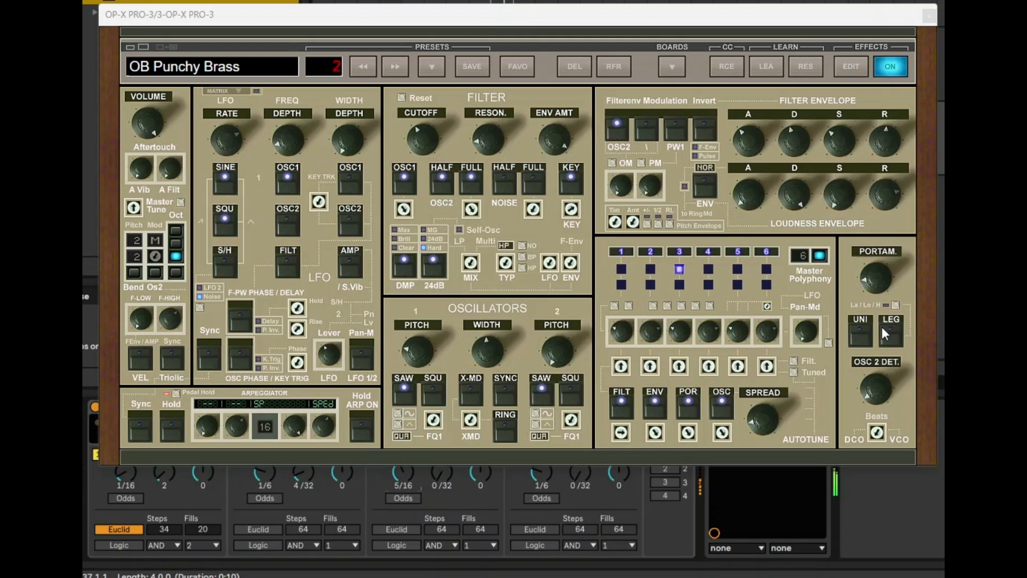
{"action": "left_click", "coordinate": [876, 286]}
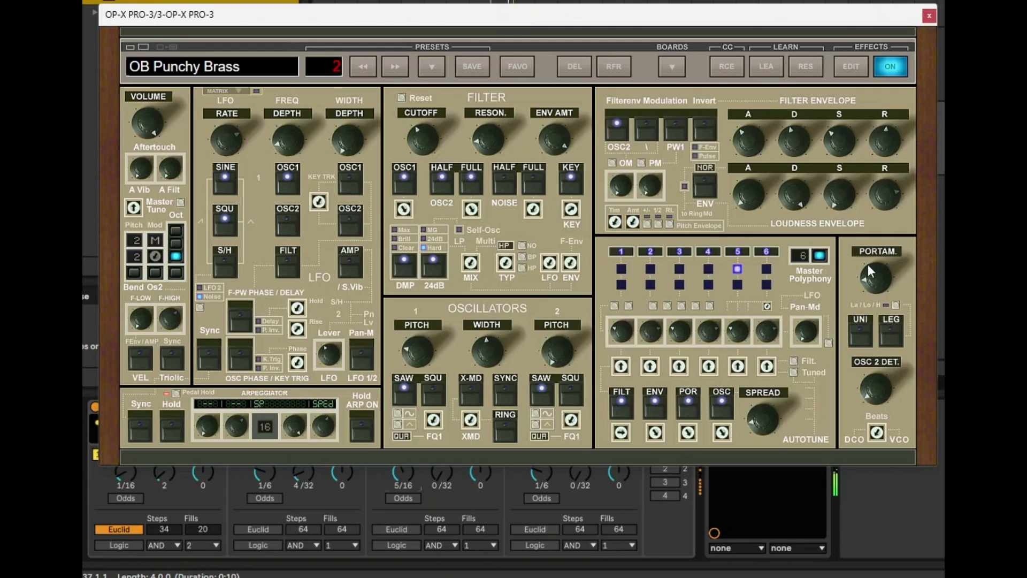
{"action": "left_click_drag", "start_coordinate": [874, 282], "coordinate": [879, 321]}
{"action": "left_click_drag", "start_coordinate": [785, 155], "coordinate": [775, 204]}
{"action": "left_click_drag", "start_coordinate": [749, 152], "coordinate": [739, 208]}
{"action": "left_click", "coordinate": [931, 19]}
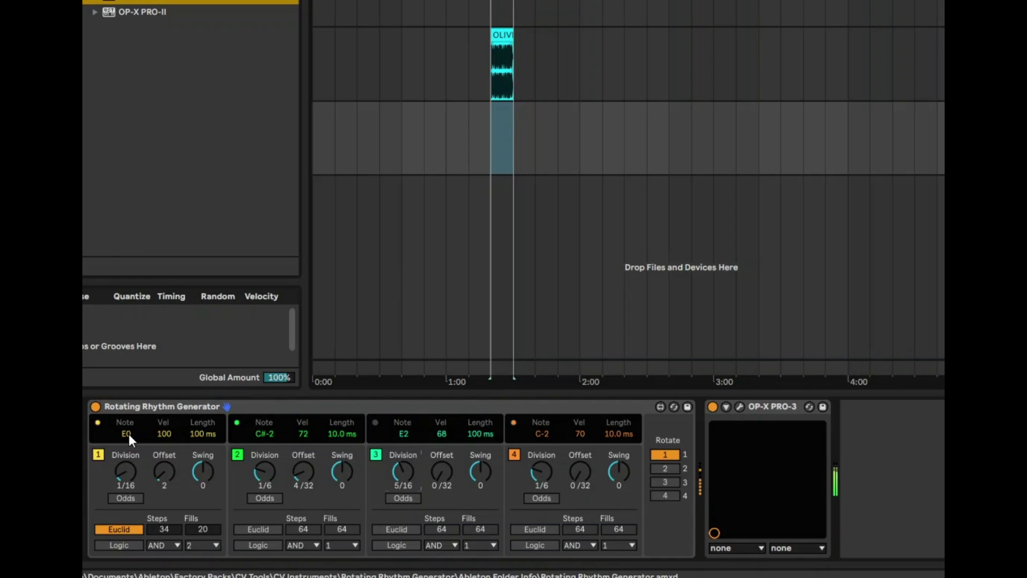
- Raise sequencer 1's note in the Rotating Rhythm Generator to E3
{"action": "left_click_drag", "start_coordinate": [128, 430], "coordinate": [128, 437]}
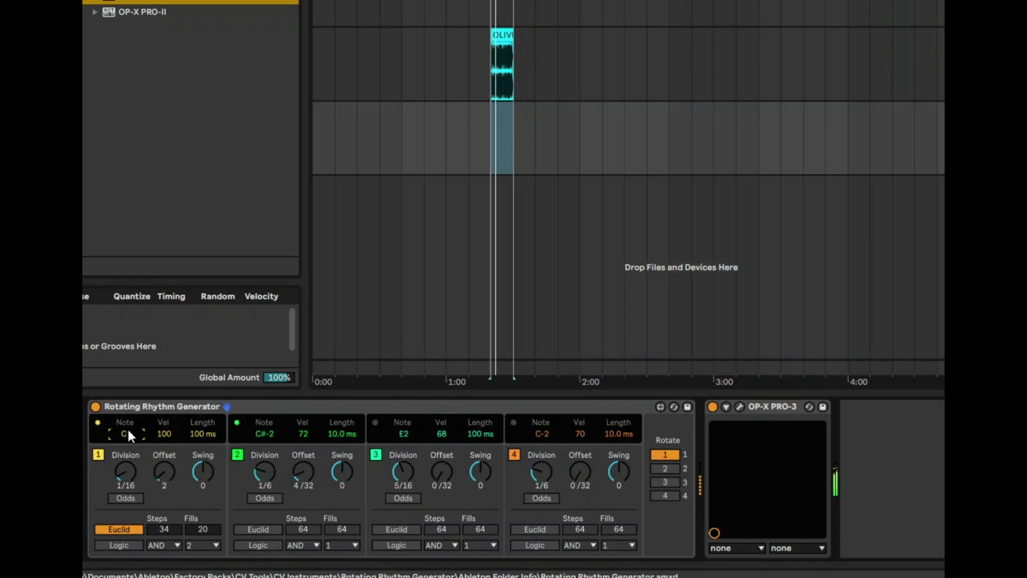
{"action": "key", "text": "Up"}
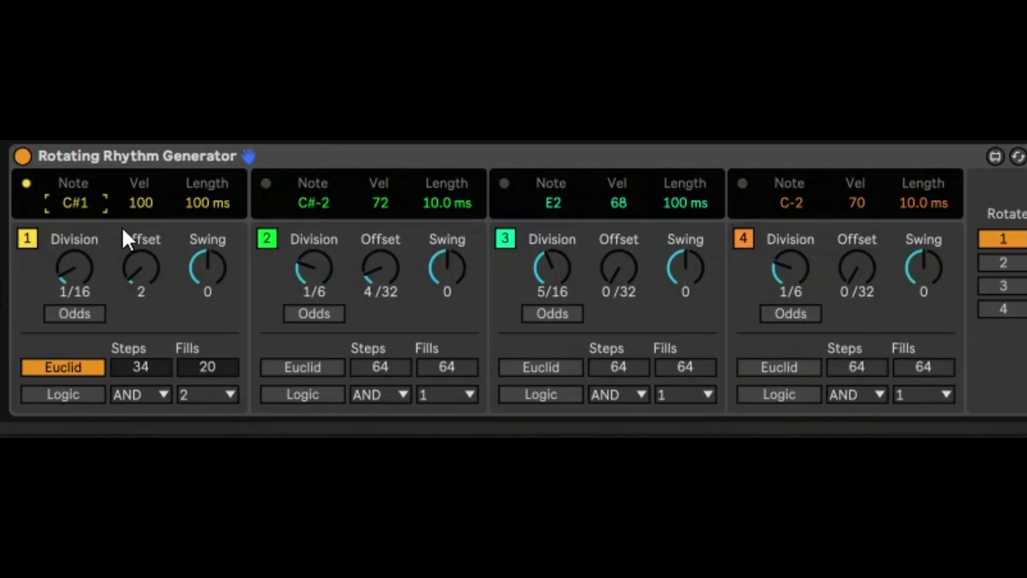
{"action": "key", "text": "Up"}
{"action": "key", "text": "Up"}
{"action": "key", "text": "Up"}
{"action": "key", "text": "Up"}
{"action": "key", "text": "Up"}
{"action": "key", "text": "Up"}
{"action": "key", "text": "Up"}
{"action": "key", "text": "Up"}
{"action": "key", "text": "Up"}
{"action": "key", "text": "Up"}
{"action": "key", "text": "Up"}
{"action": "key", "text": "Up"}
{"action": "key", "text": "Up"}
{"action": "key", "text": "Up"}
{"action": "key", "text": "Up"}
{"action": "key", "text": "Up"}
{"action": "key", "text": "Up"}
{"action": "key", "text": "Up"}
{"action": "key", "text": "Up"}
{"action": "key", "text": "Up"}
{"action": "key", "text": "Up"}
{"action": "key", "text": "Up"}
{"action": "key", "text": "Up"}
{"action": "key", "text": "Up"}
{"action": "key", "text": "Up"}
{"action": "key", "text": "Up"}
{"action": "key", "text": "Up"}
{"action": "left_click", "coordinate": [743, 155]}
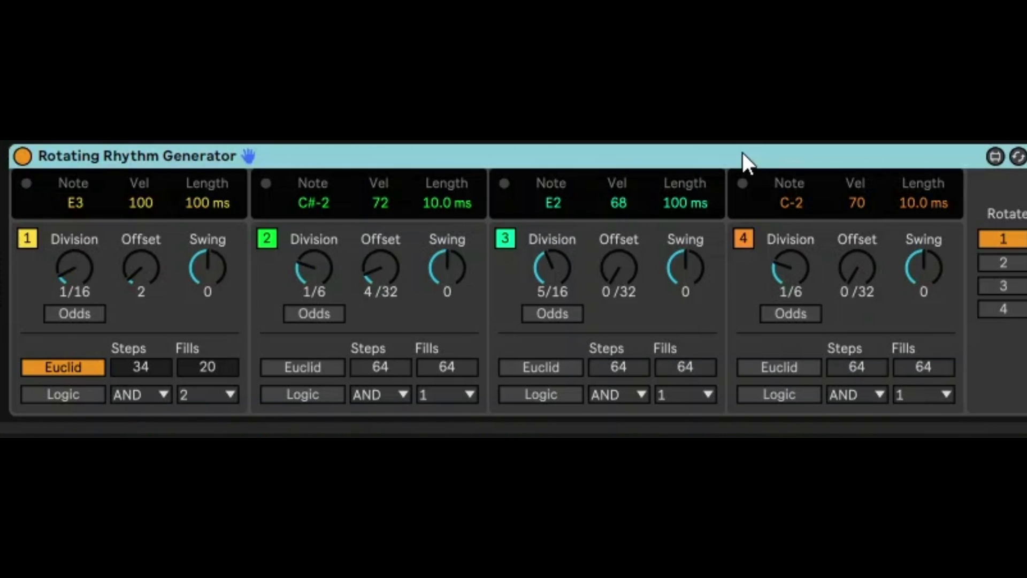